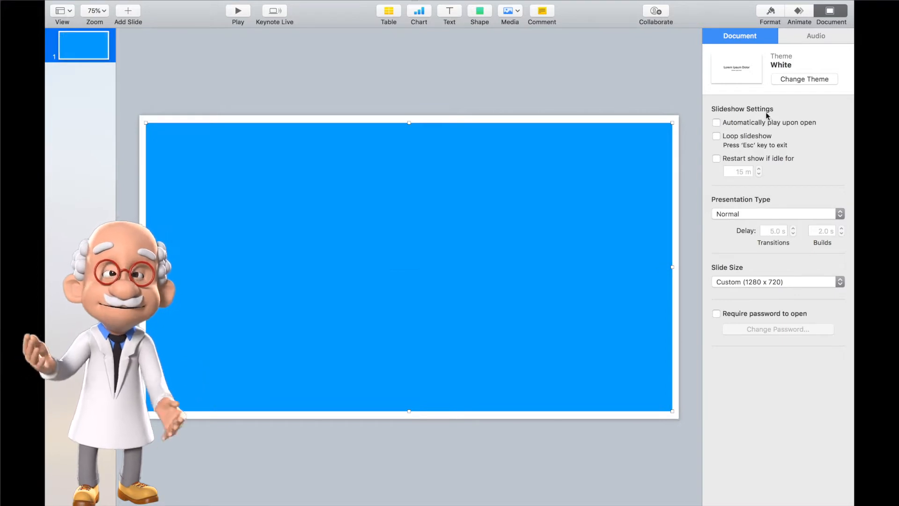
Step: Give the blue rectangle a pushpin picture frame border and shrink it slightly inside the slide edges
click(773, 36)
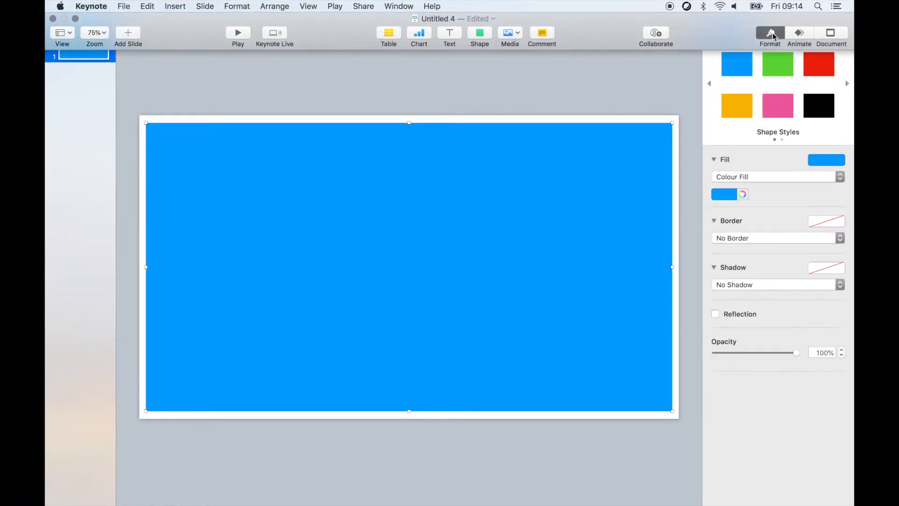
click(725, 239)
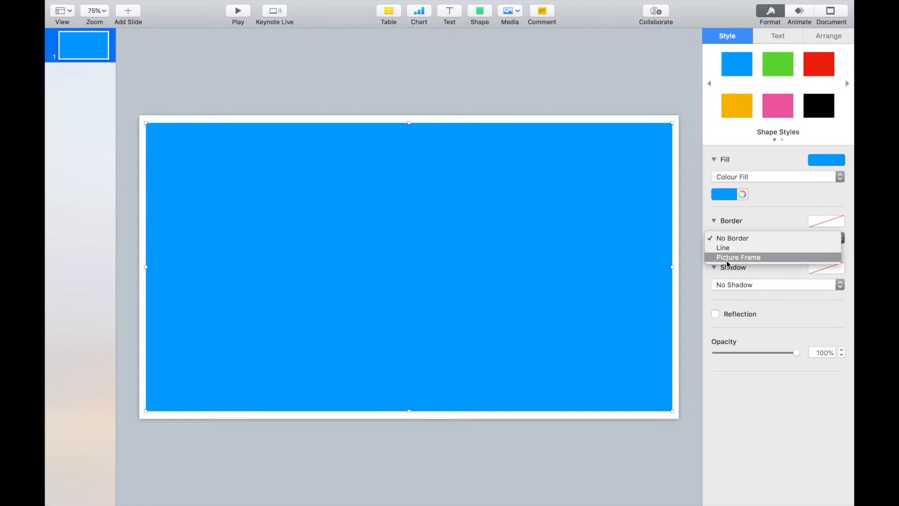
click(727, 259)
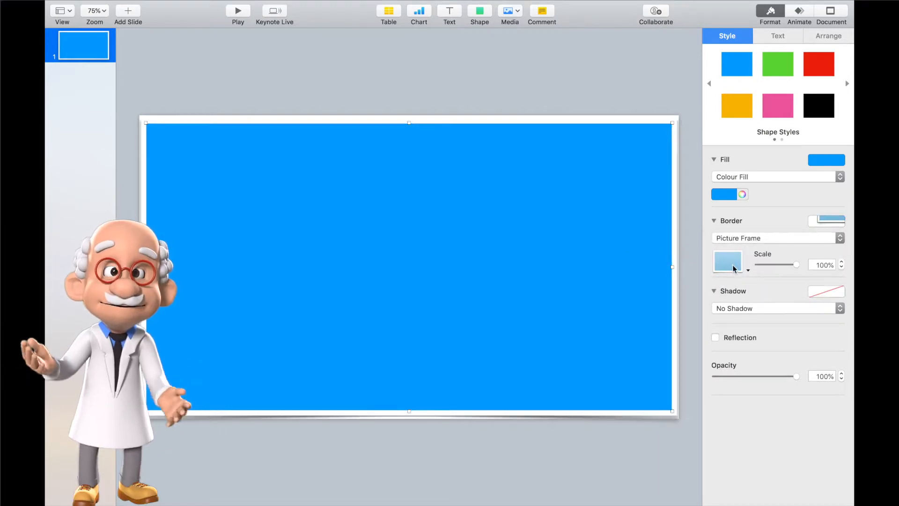
click(733, 267)
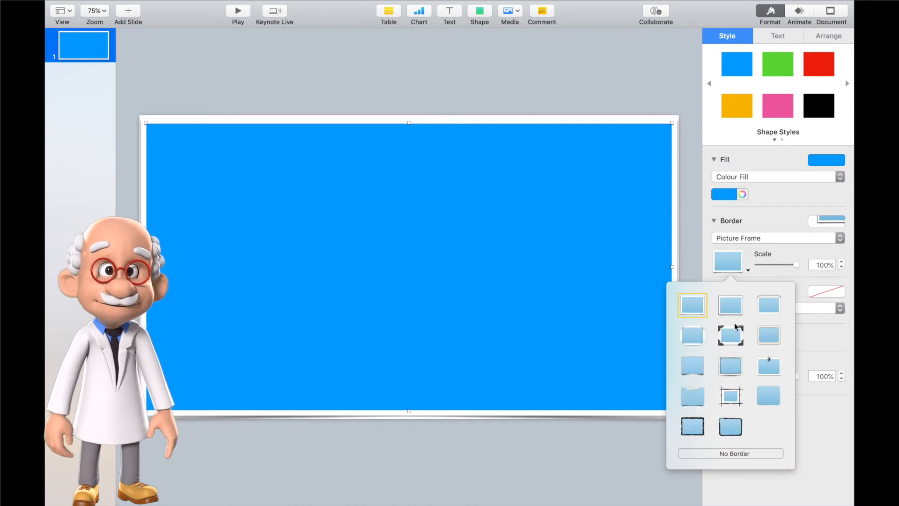
click(769, 366)
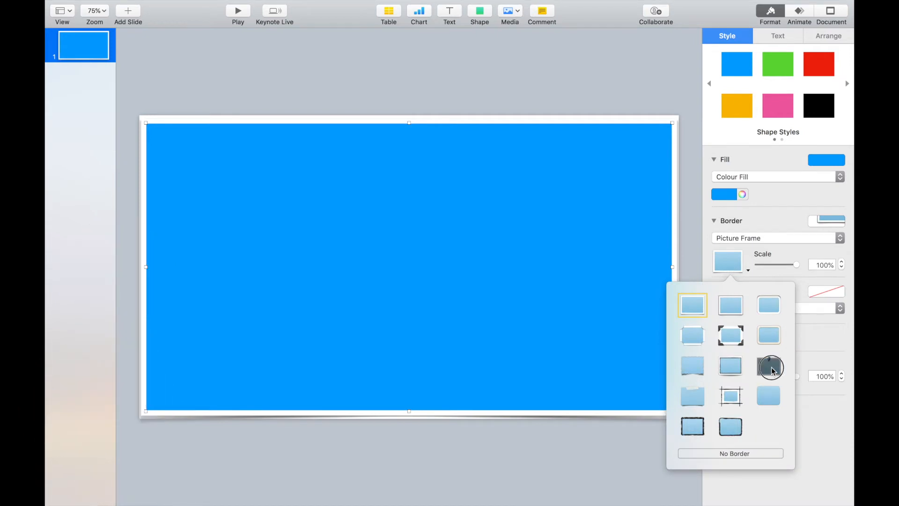
drag(673, 122, 653, 137)
drag(613, 163, 605, 167)
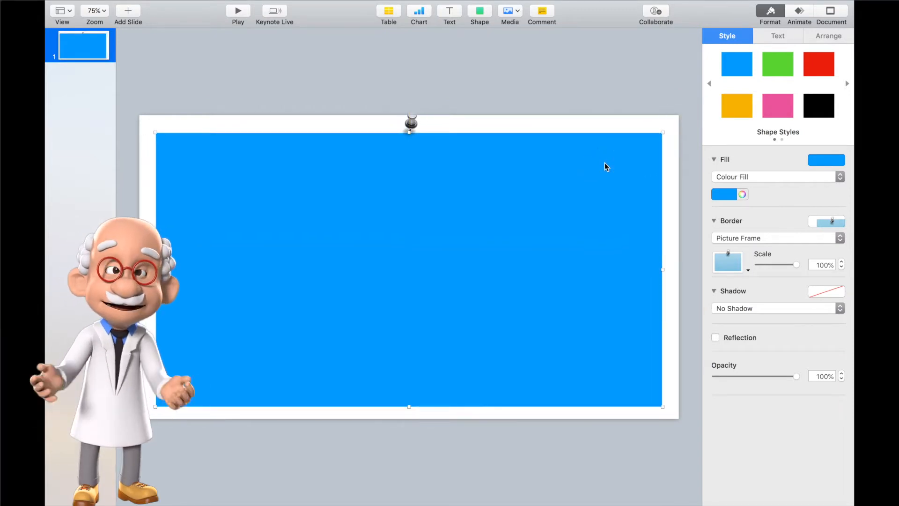
Step: Remove the framed rectangle's fill and shift it slightly down so the whole pin sits on the slide
click(728, 179)
click(727, 168)
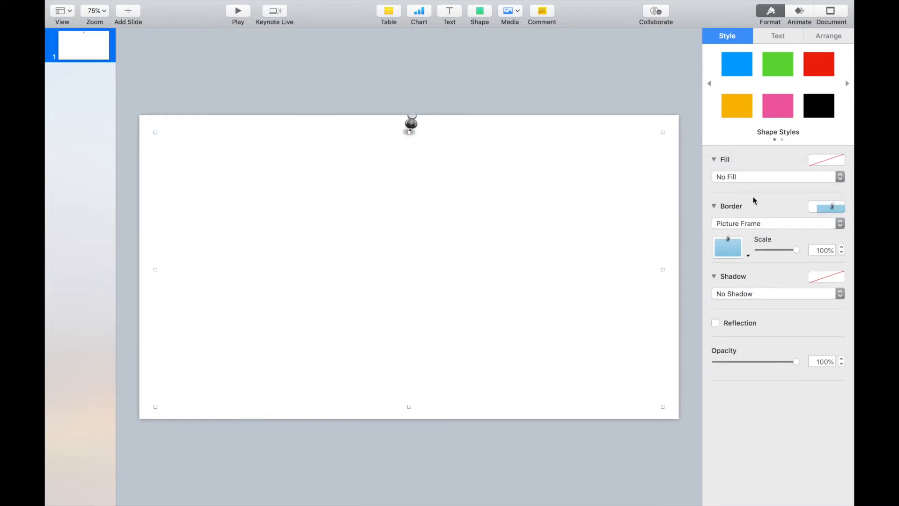
click(554, 183)
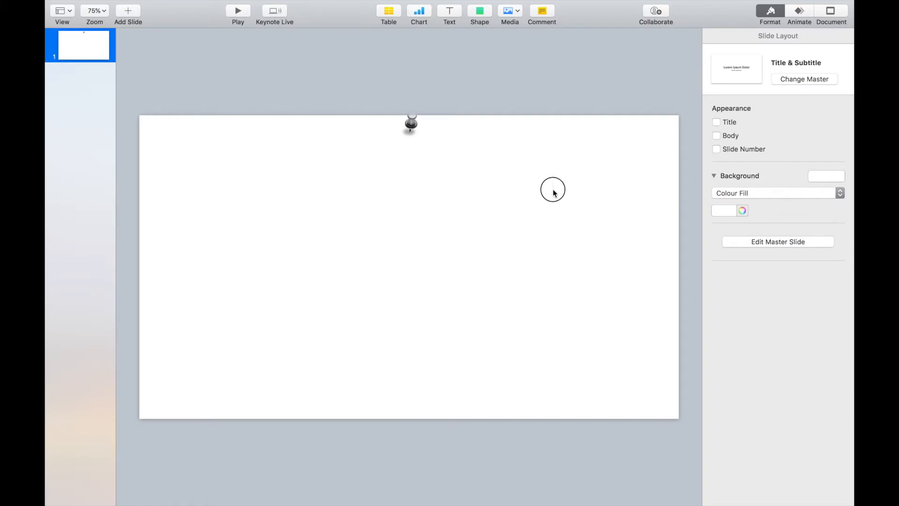
drag(659, 129, 660, 138)
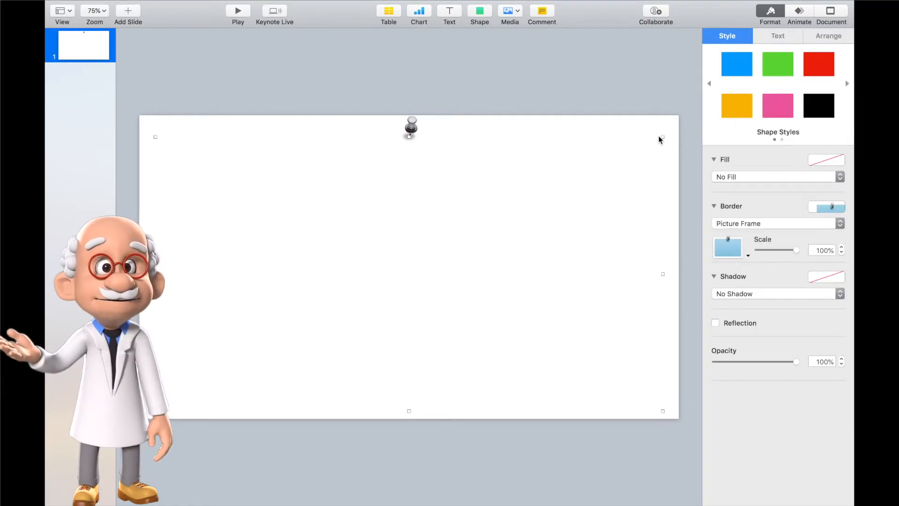
Step: Apply a curved shadow to the picture frame and raise its bottom edge to leave a margin
click(745, 295)
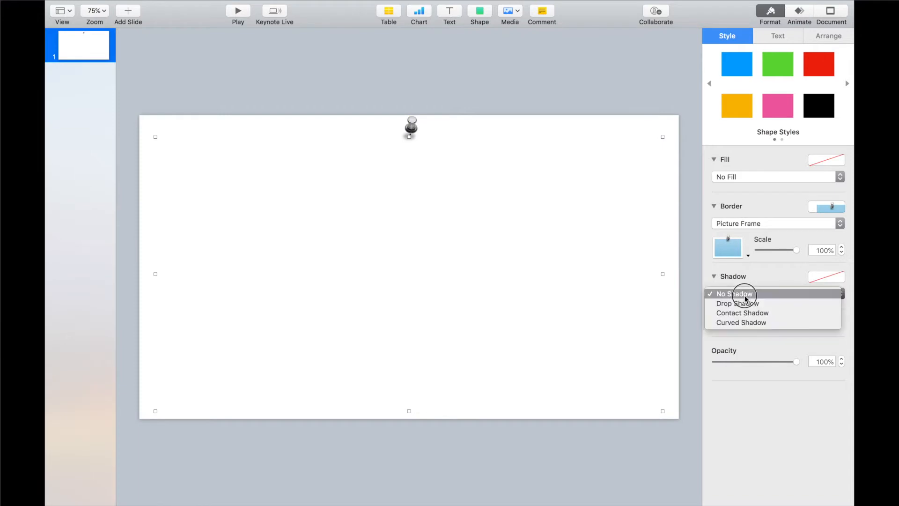
click(741, 322)
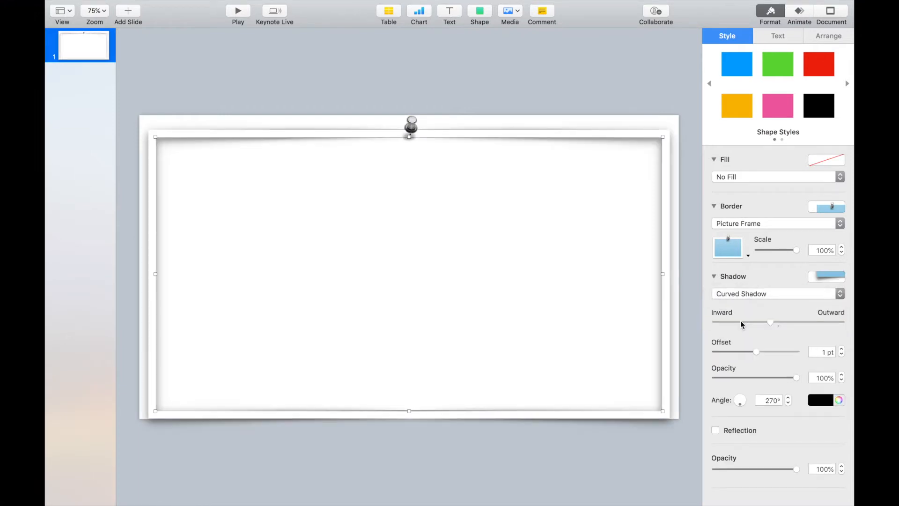
drag(410, 411, 409, 398)
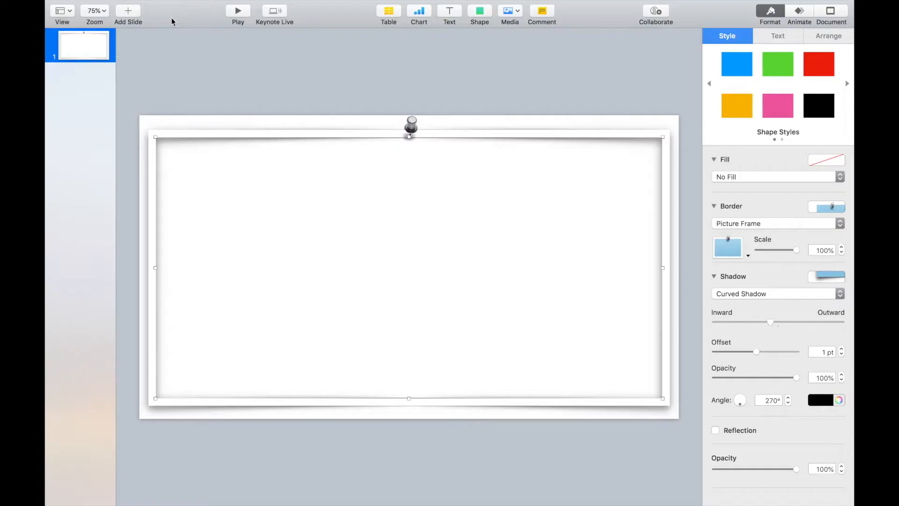
Step: Insert Preview.mp4 from the Youtube Channel Promo folder and send the movie behind the frame
click(171, 7)
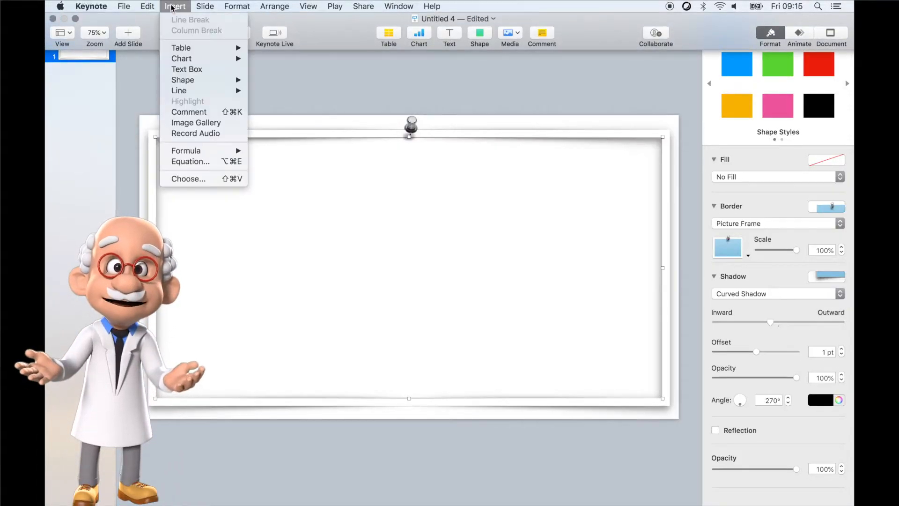
click(185, 179)
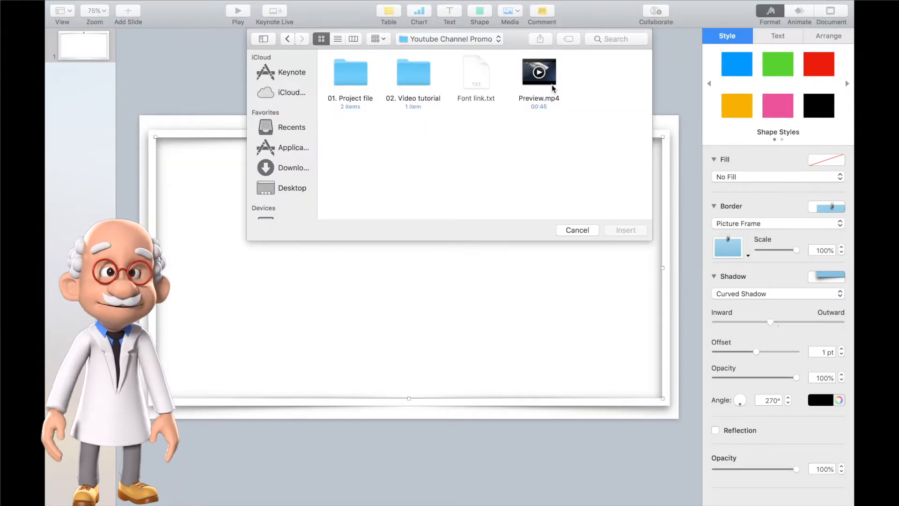
click(553, 85)
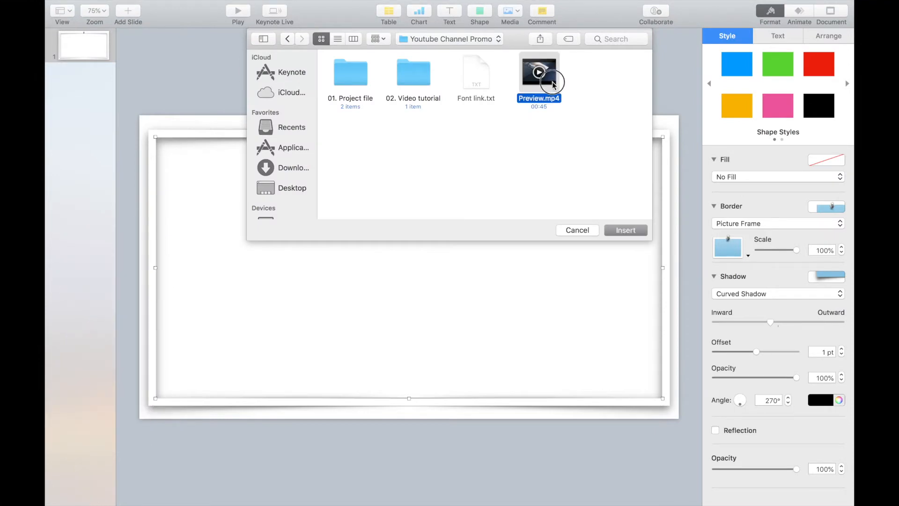
double_click(552, 85)
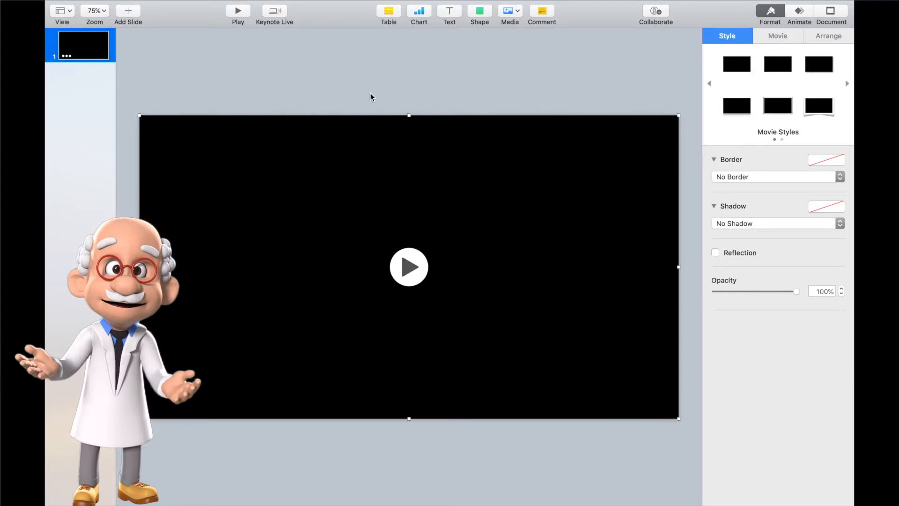
click(828, 36)
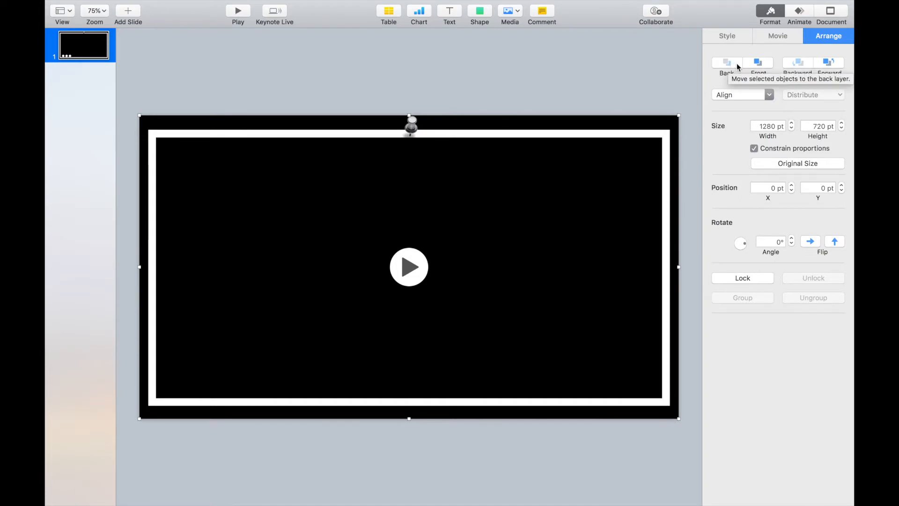
Step: Preview the movie briefly, then trim it to start at 20 seconds and end before its original finish
click(408, 267)
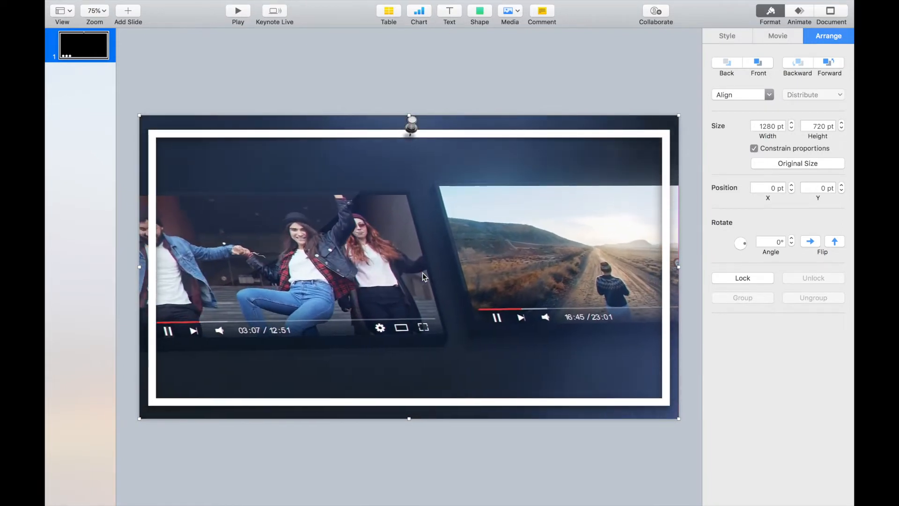
click(422, 273)
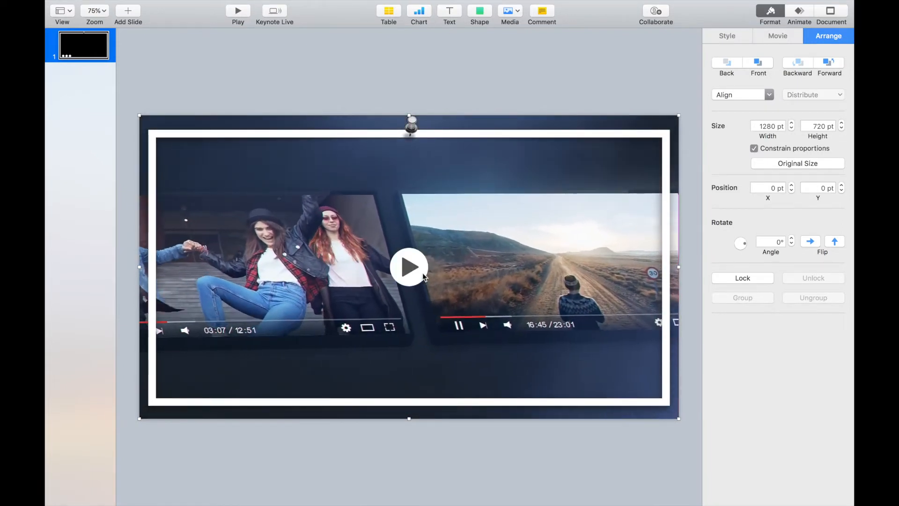
click(777, 36)
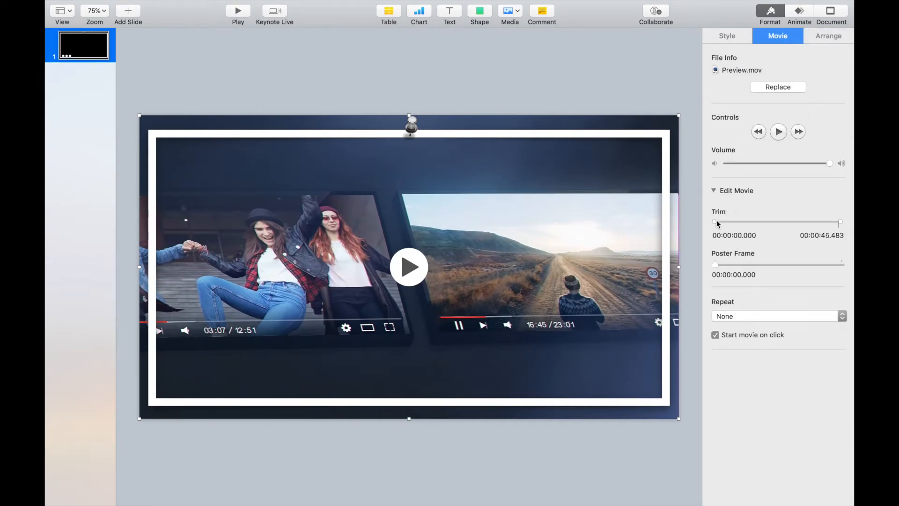
drag(715, 220, 773, 227)
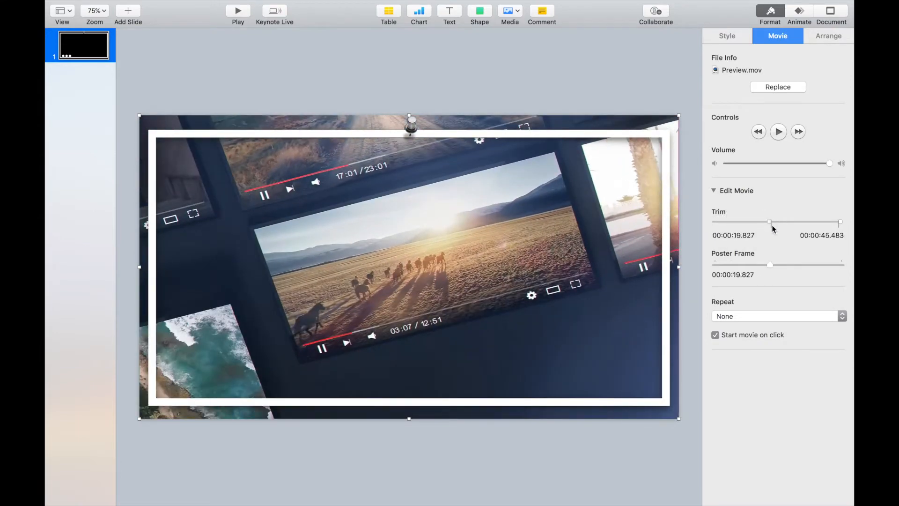
drag(843, 224, 790, 230)
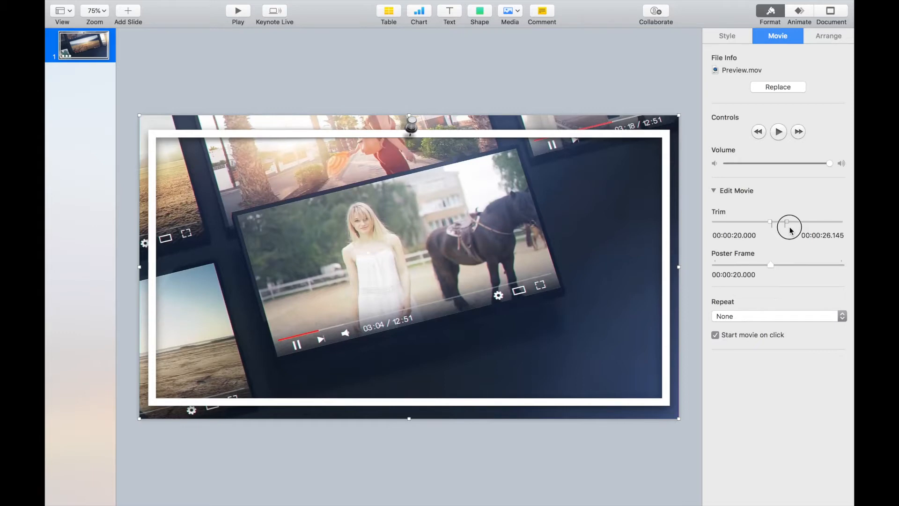
drag(790, 230, 813, 224)
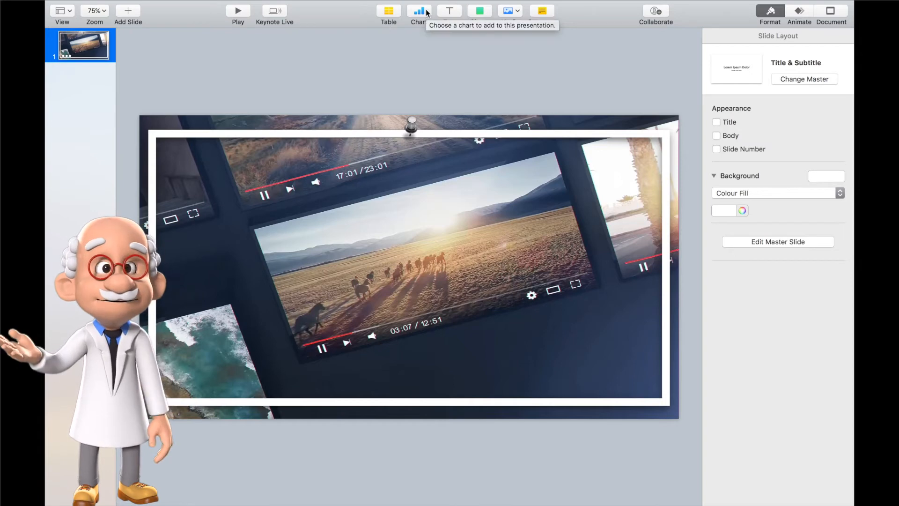
Step: Add a text box reading "Digital Planning" to the slide
click(448, 11)
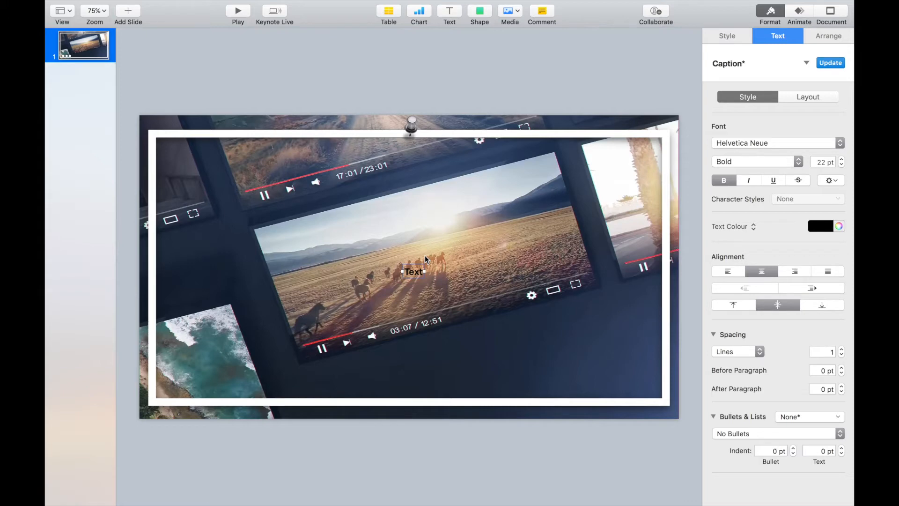
text(Digital)
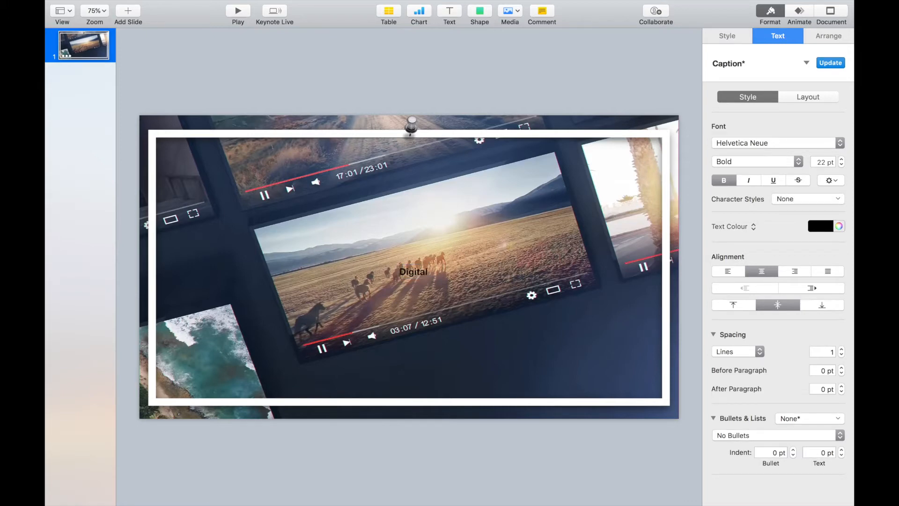
text( Planning)
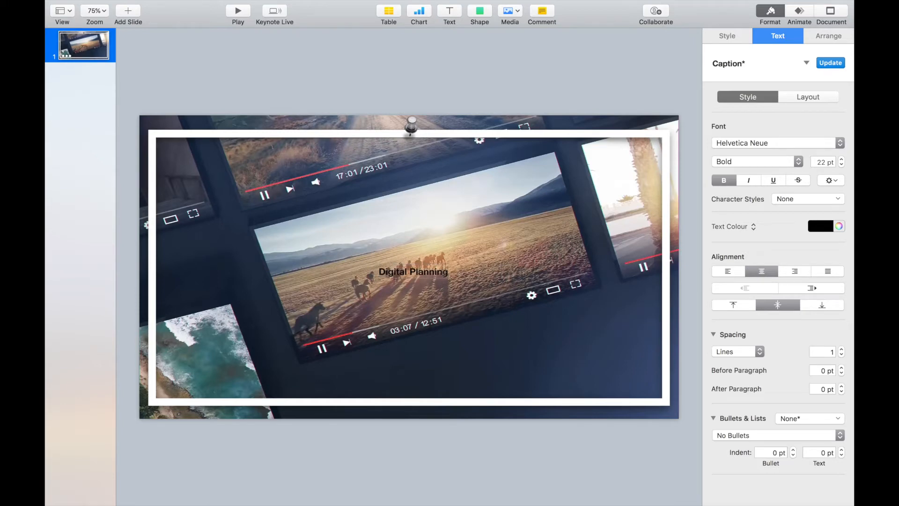
Step: Change the "Digital Planning" text colour to a blue gradient fill
drag(448, 272, 375, 273)
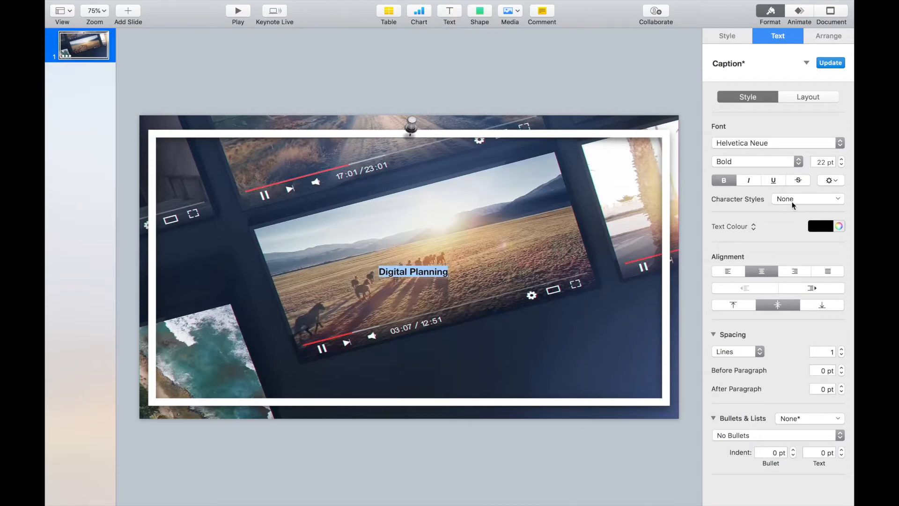
click(817, 228)
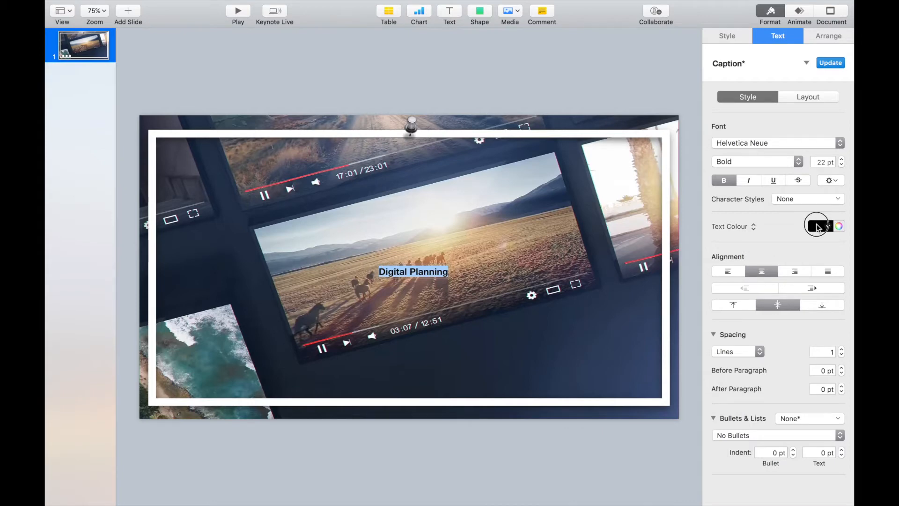
click(745, 227)
click(733, 236)
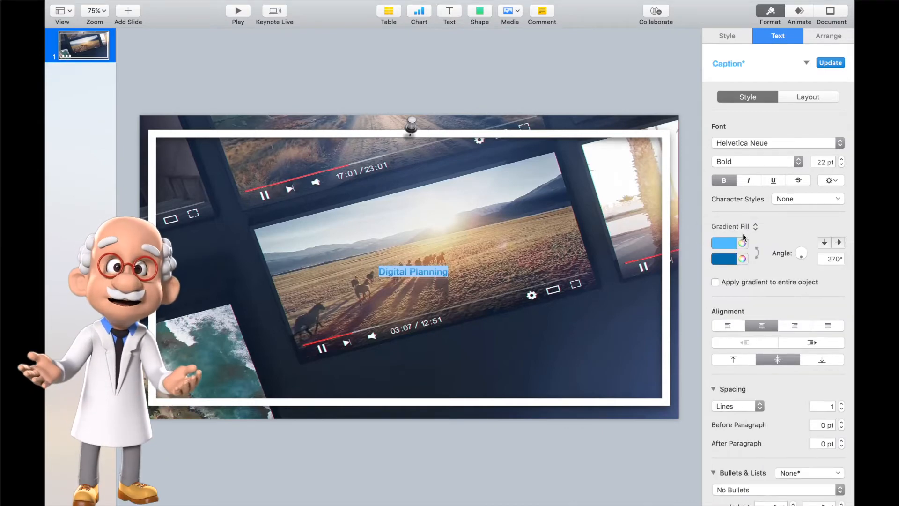
Step: Set the "Digital Planning" text to the HVD Comic Serif Pro font at 126 pt
click(749, 143)
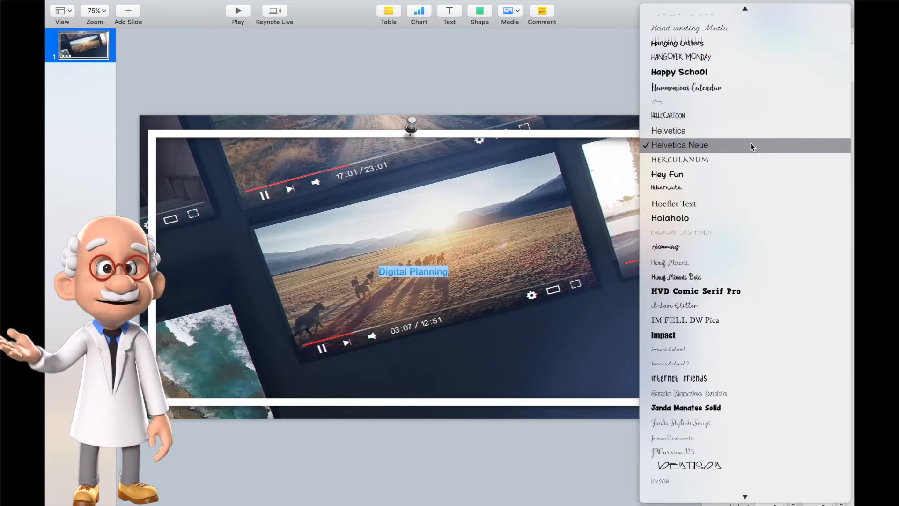
click(752, 287)
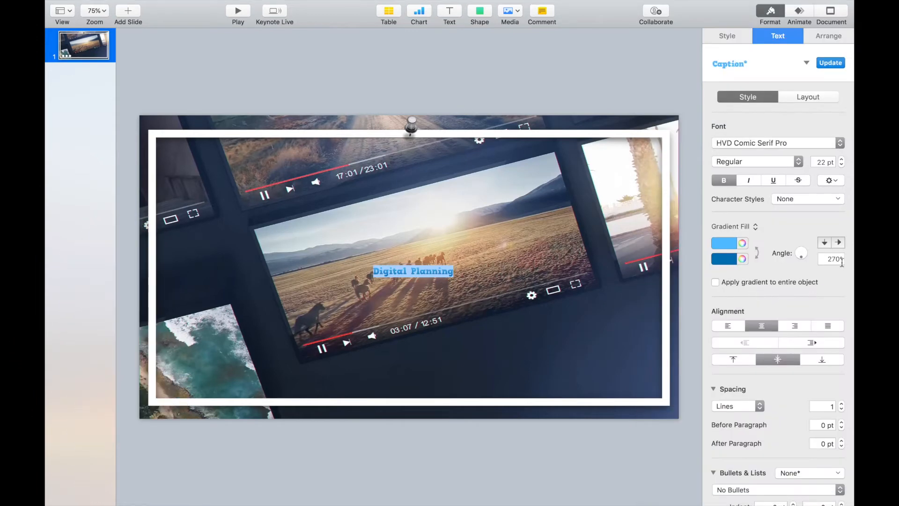
click(842, 160)
click(842, 159)
click(842, 160)
click(842, 160)
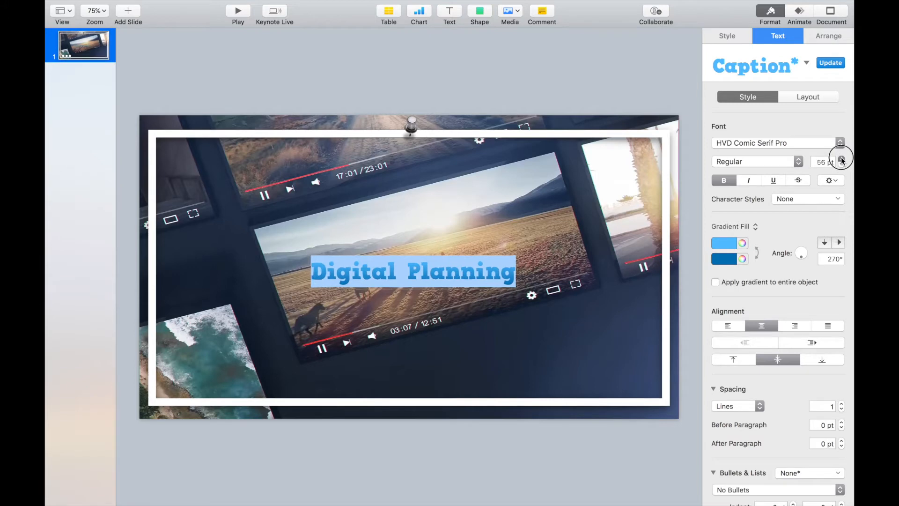
click(842, 160)
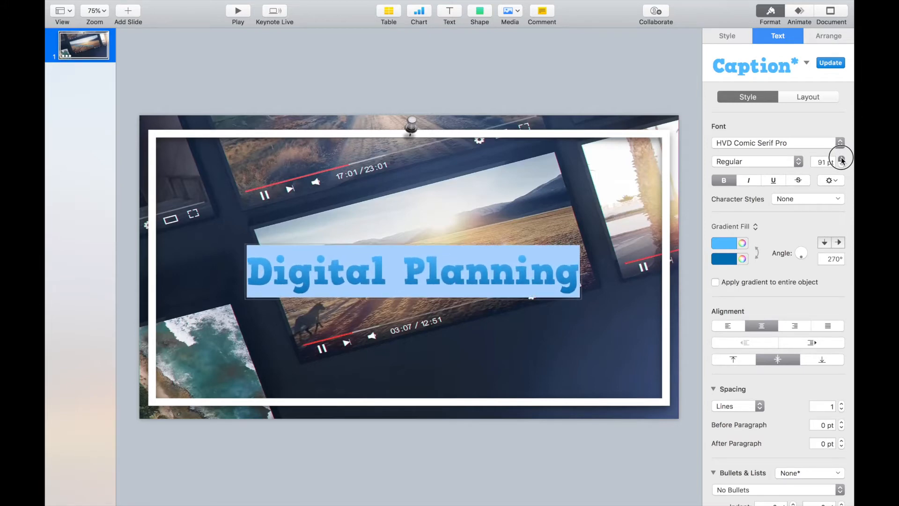
click(842, 160)
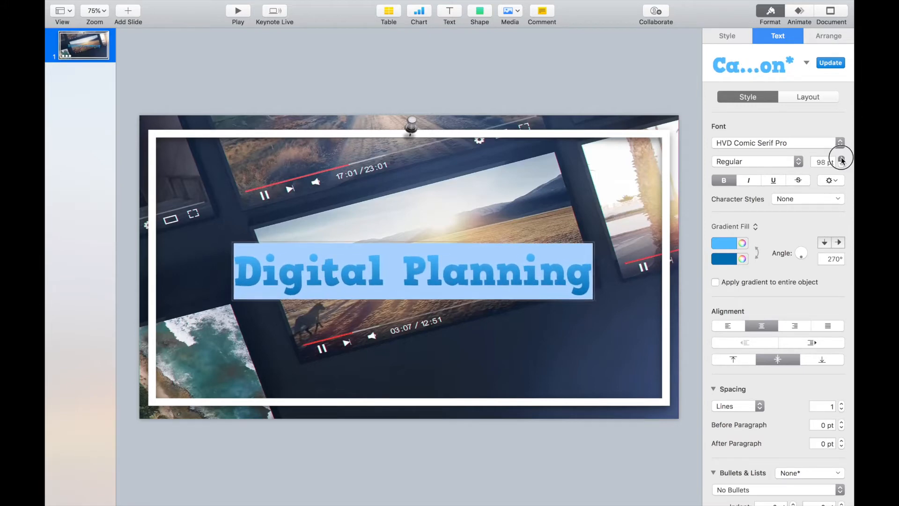
click(841, 159)
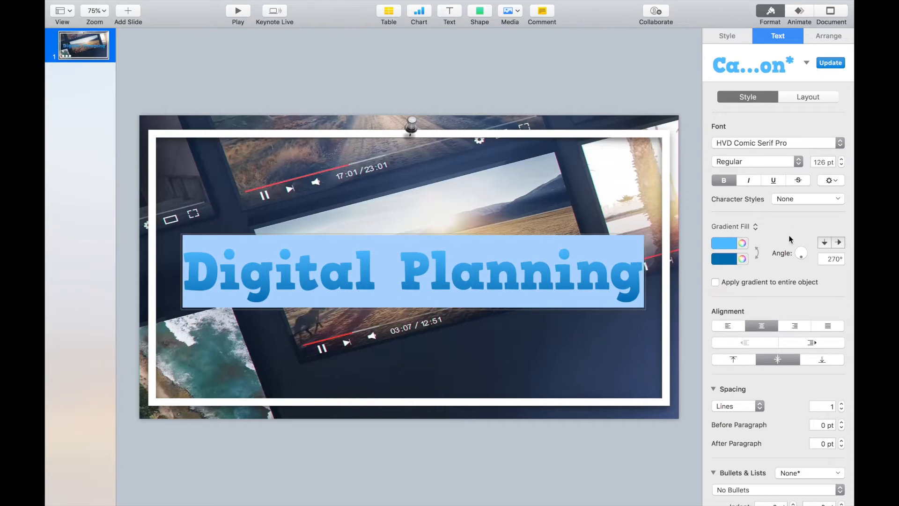
Step: Move the "Digital Planning" title up the slide and change its gradient fill to white and red
click(499, 86)
drag(438, 271, 437, 224)
click(778, 36)
click(726, 244)
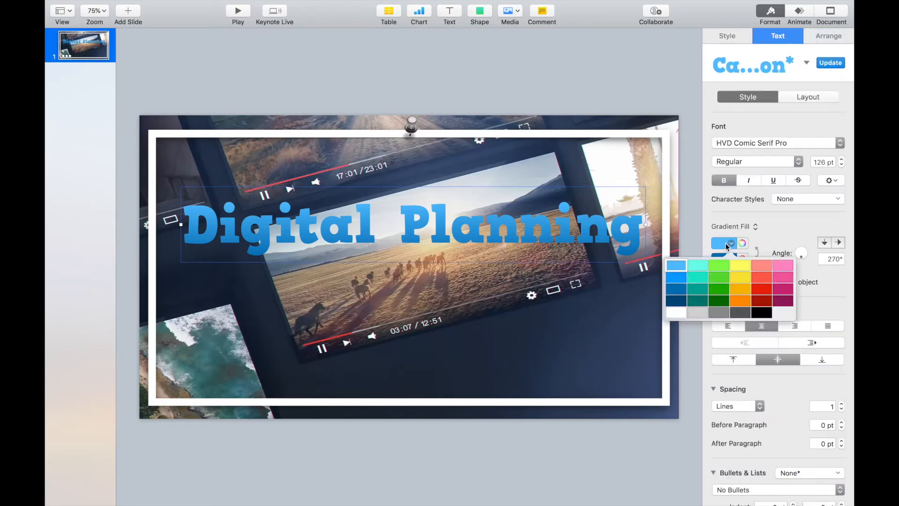
click(677, 313)
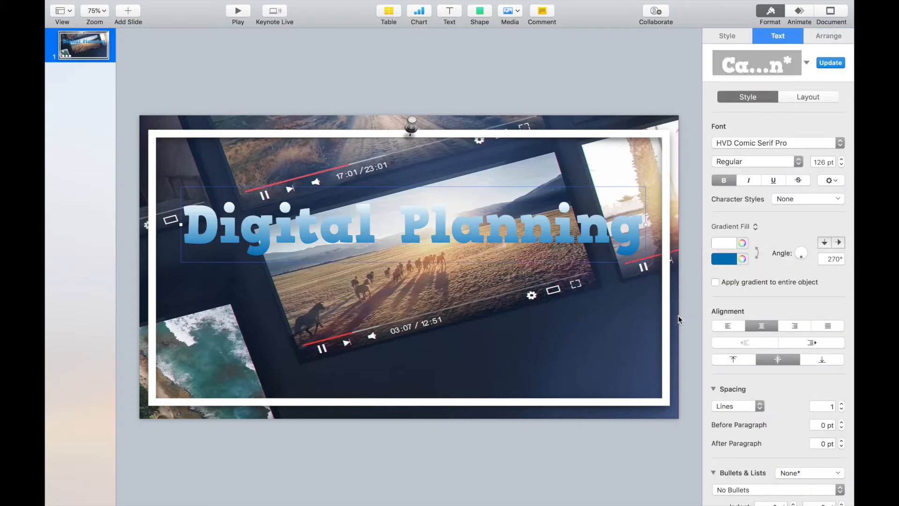
click(724, 263)
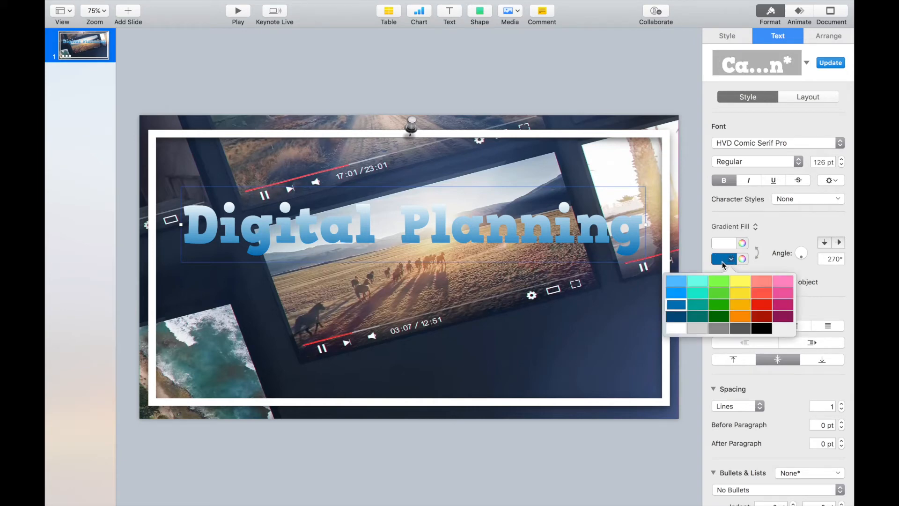
click(762, 302)
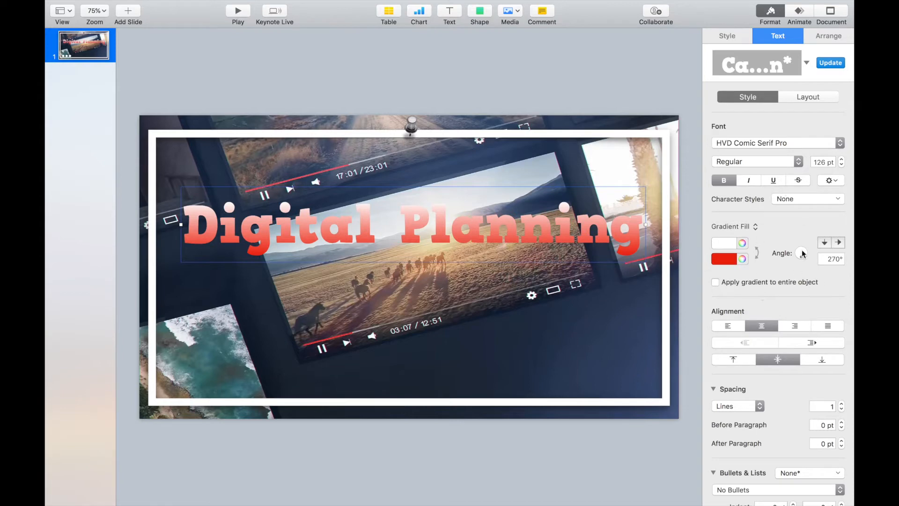
Step: Give the title text a black 3 pt outline and a shadow
click(828, 182)
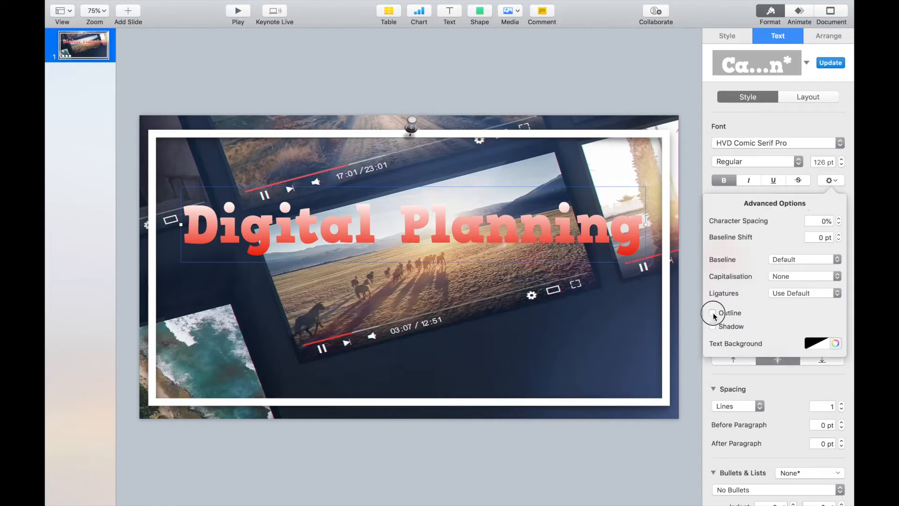
click(712, 313)
click(770, 331)
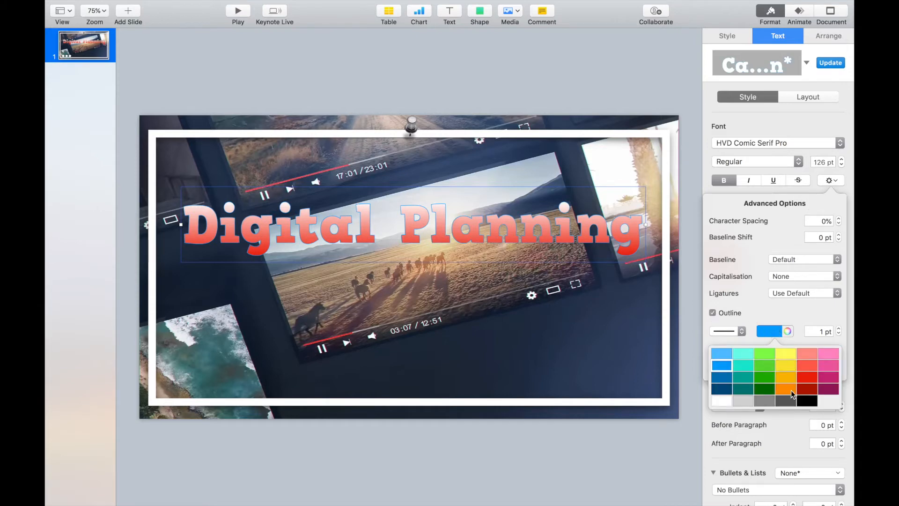
click(805, 402)
click(838, 328)
click(838, 329)
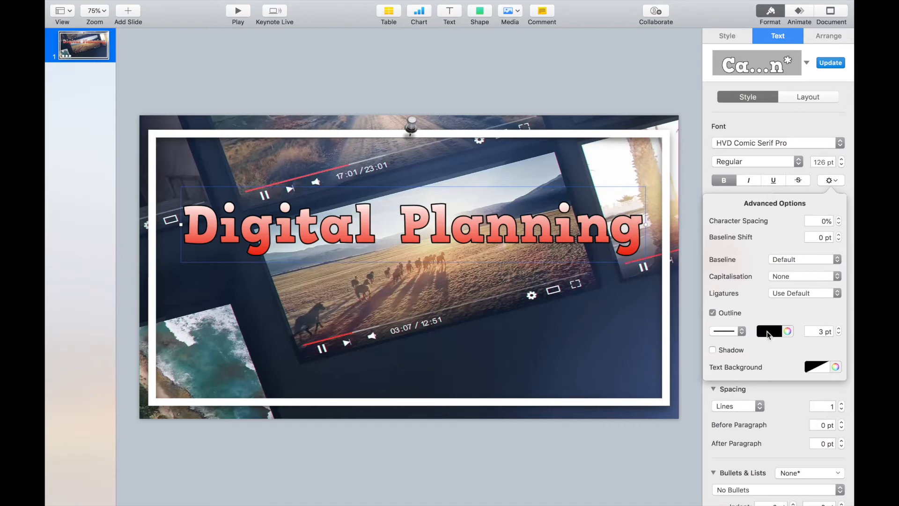
click(713, 350)
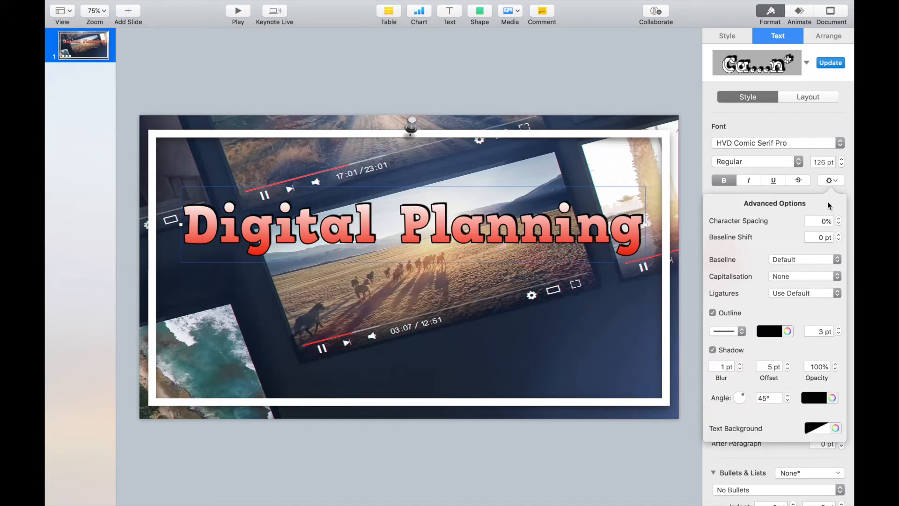
Step: Try the BIANCA font on the title and revert it to HVD Comic Serif Pro
click(776, 140)
click(776, 140)
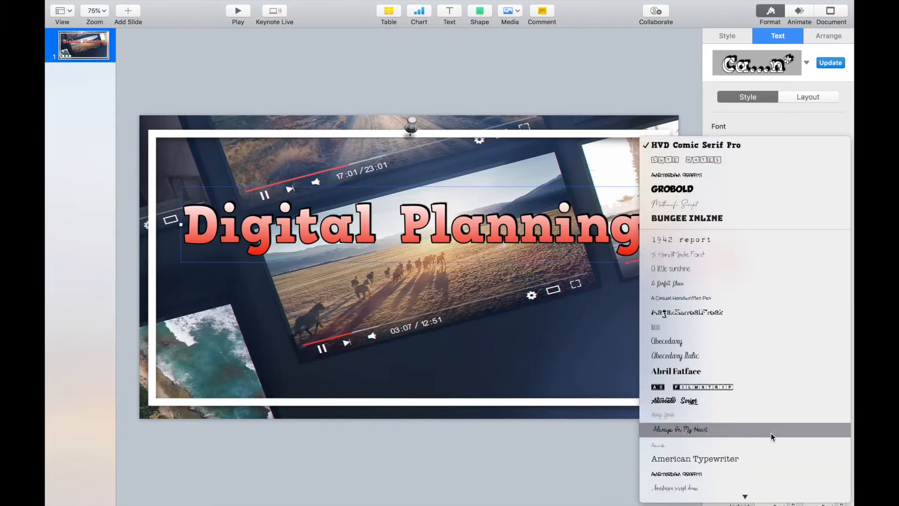
mouse_move(772, 501)
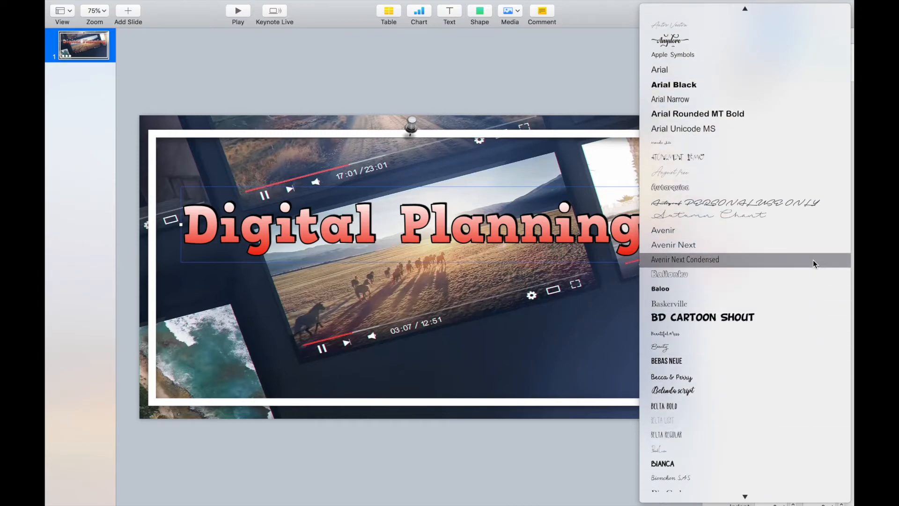
scroll(813, 260, down, 5)
click(814, 354)
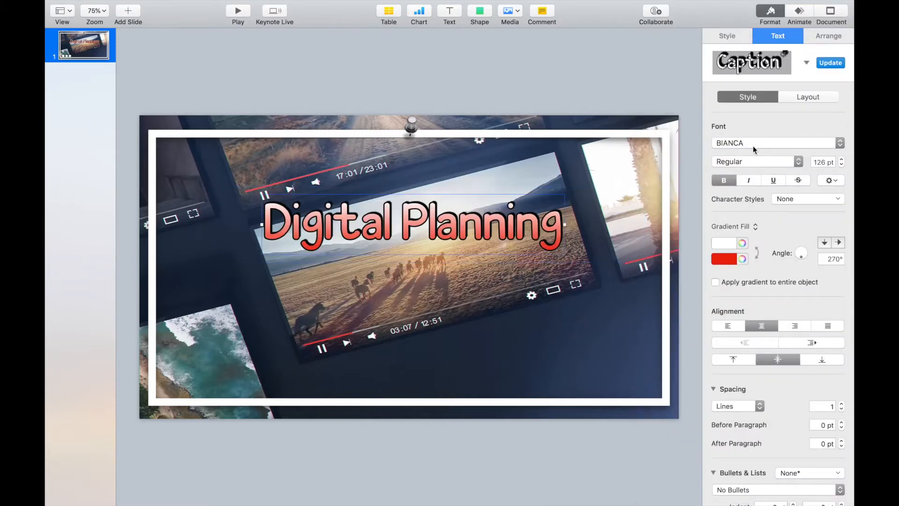
click(753, 145)
click(749, 154)
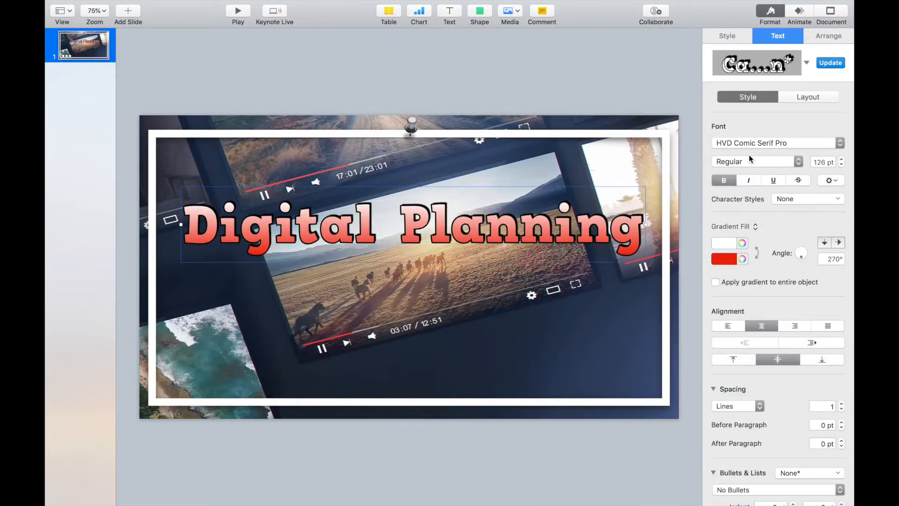
Step: Play the slideshow to check the styled title over the background video, and exit playback
click(461, 87)
click(467, 217)
click(238, 11)
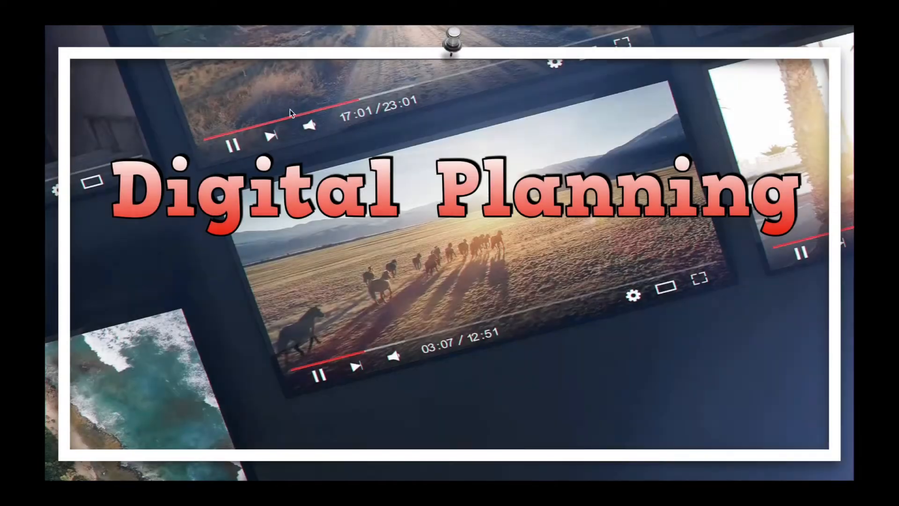
click(288, 116)
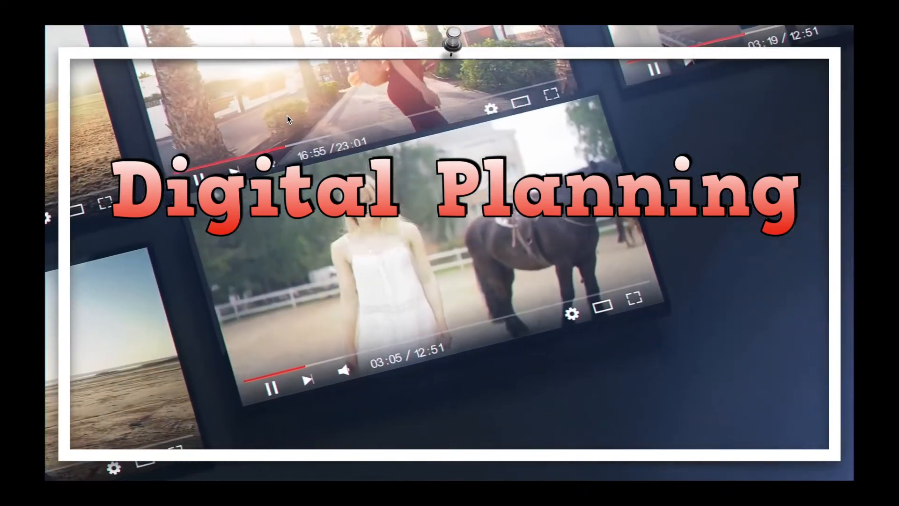
click(288, 115)
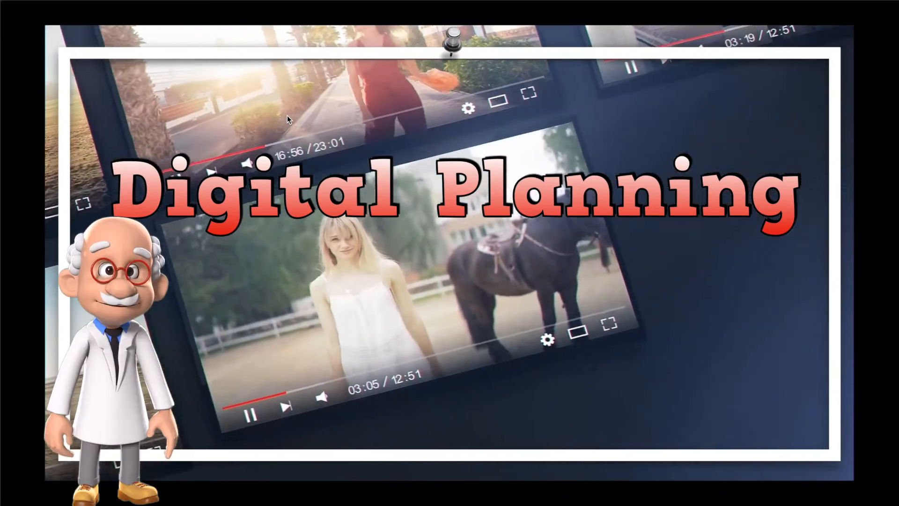
click(287, 116)
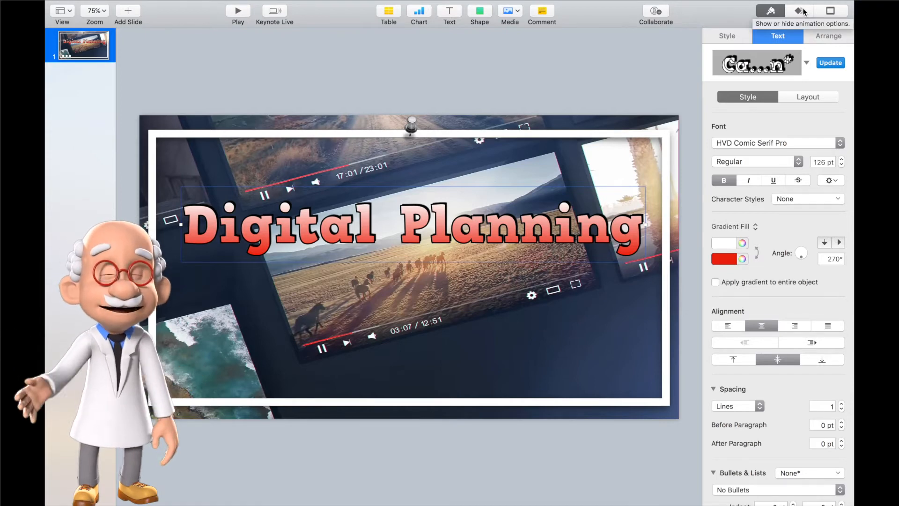
Step: Add a build-in effect to the "Digital Planning" title, trying Twist and Scale and settling on Anvil
click(801, 11)
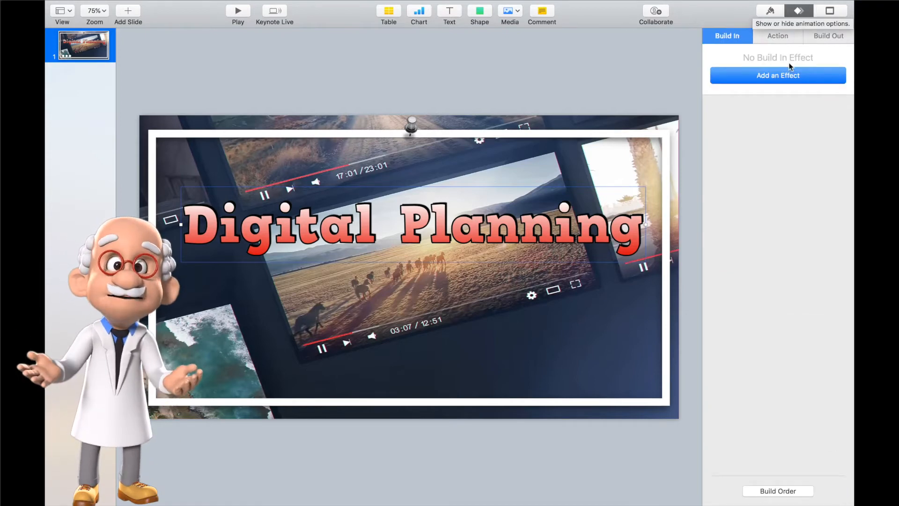
click(753, 76)
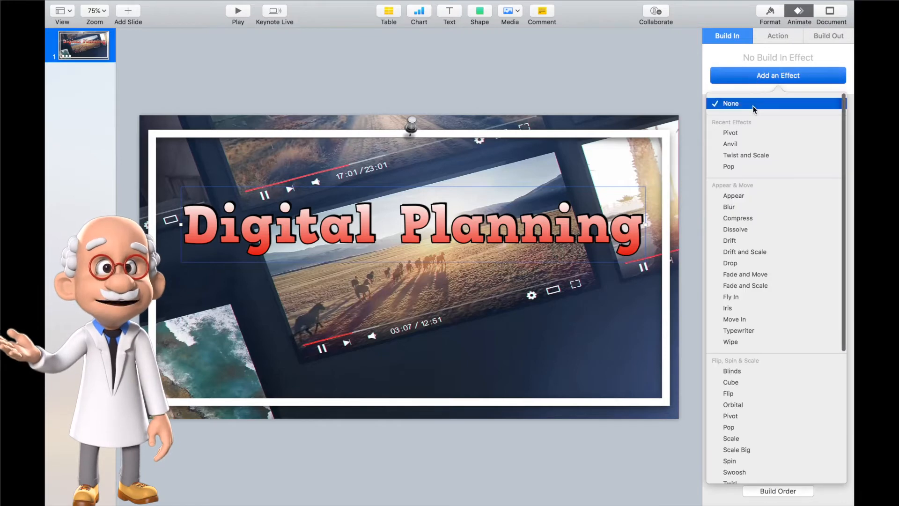
click(763, 157)
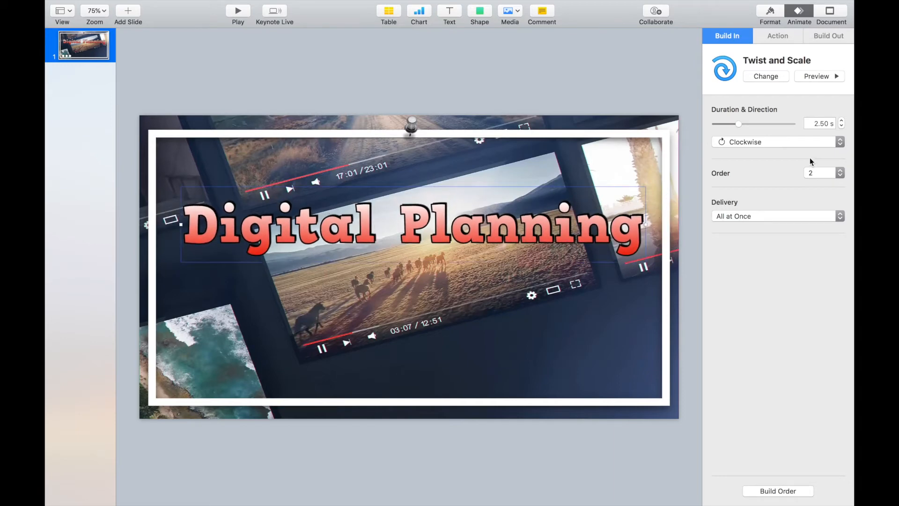
click(771, 79)
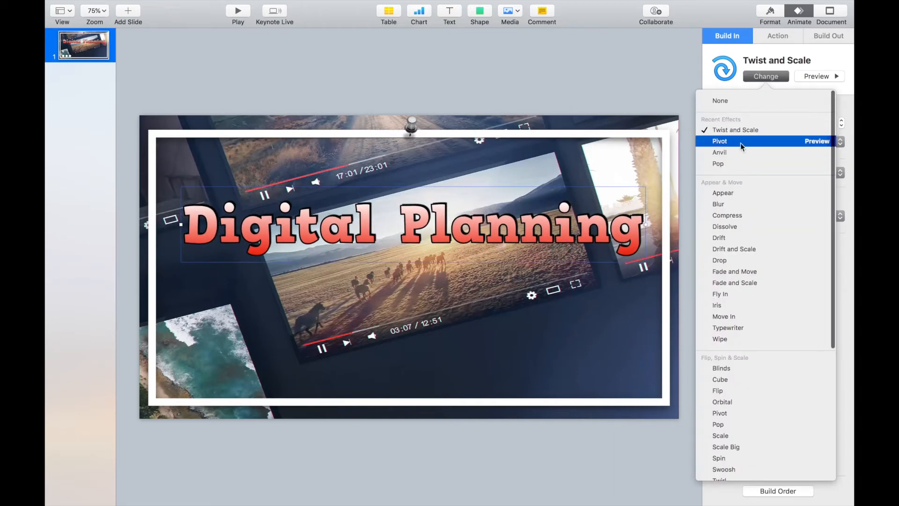
click(741, 152)
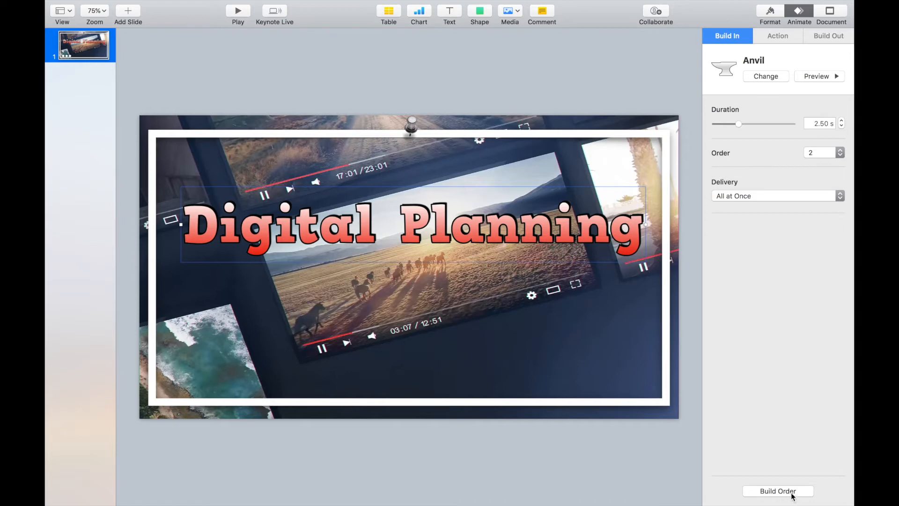
Step: Open the build order and set the Preview.mov movie to start After Transition
click(805, 492)
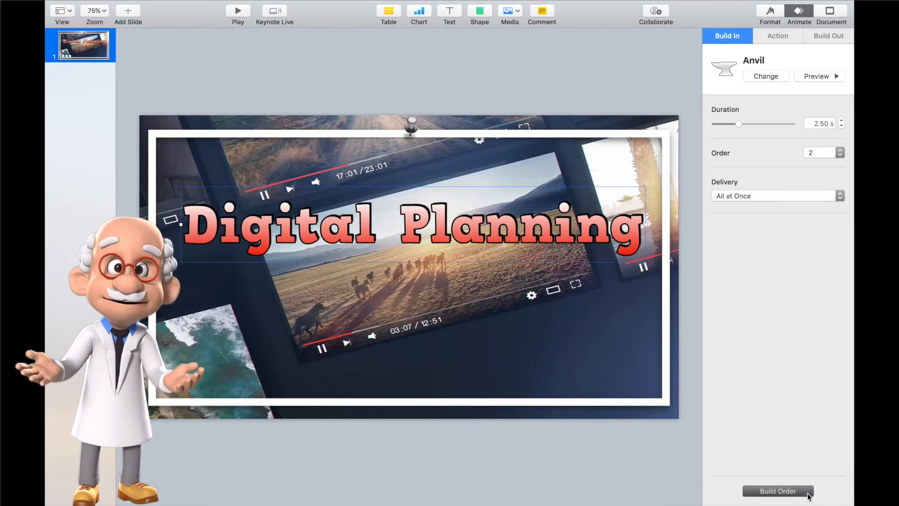
click(792, 36)
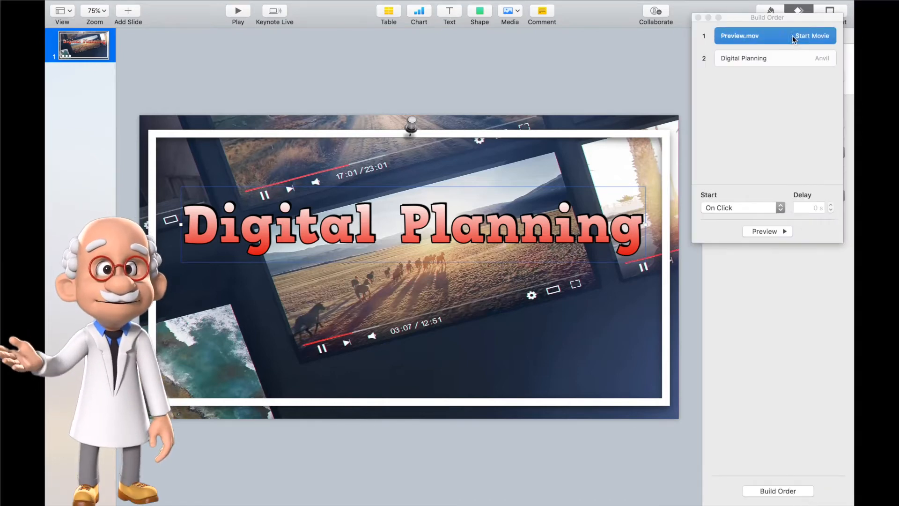
click(742, 206)
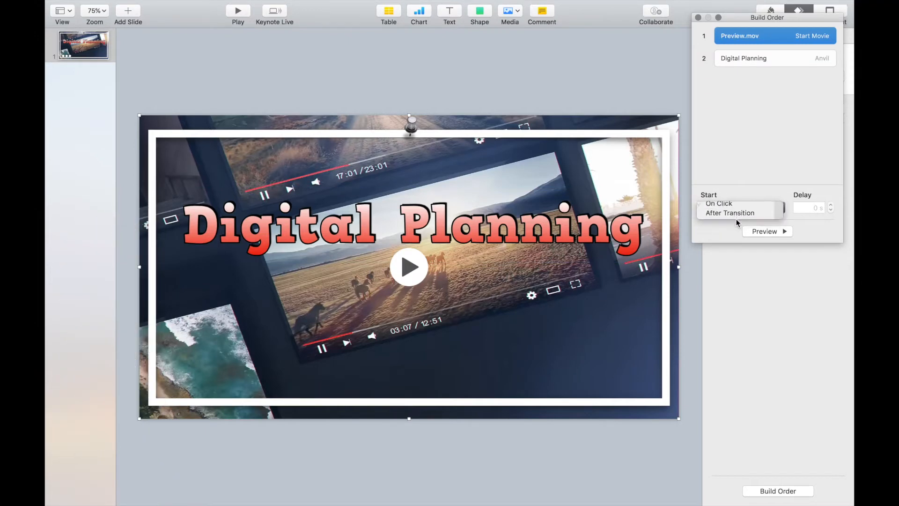
Step: Set the title's Anvil build to start With Build 1 with an increased delay, and play the slideshow to check it
click(759, 58)
click(731, 207)
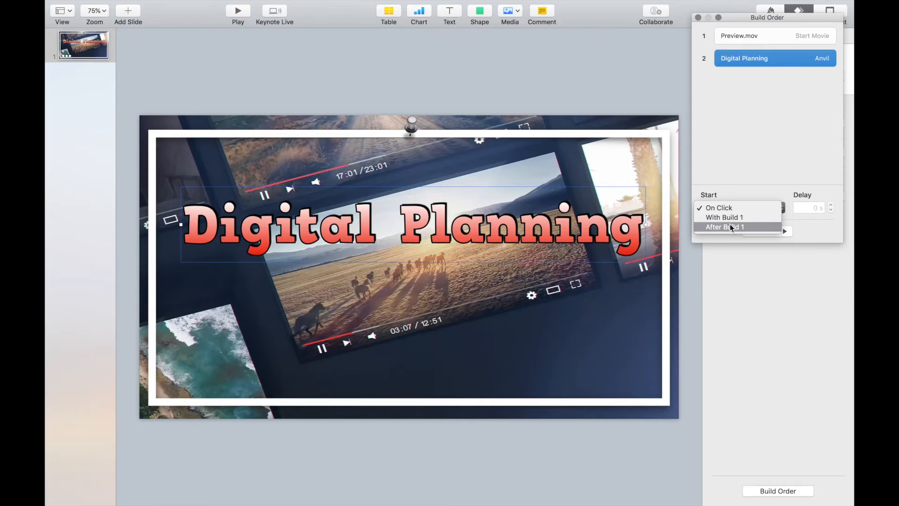
click(727, 217)
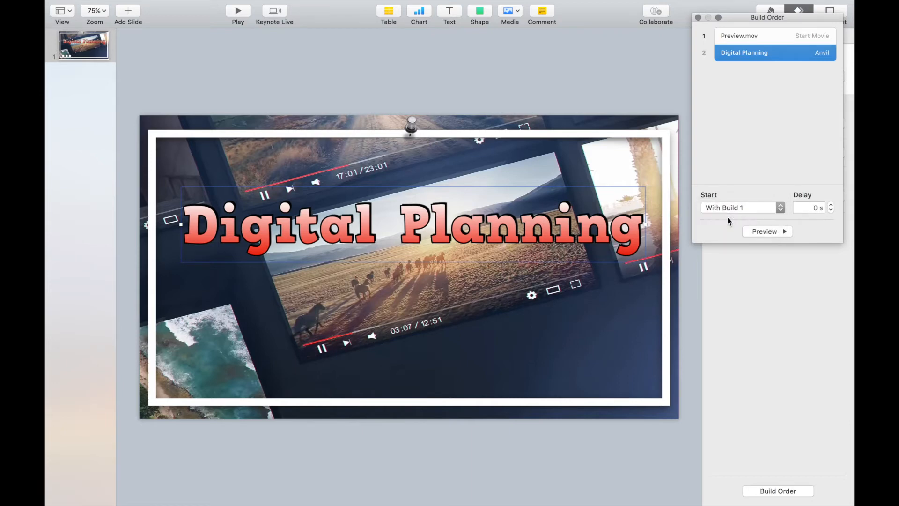
click(831, 204)
click(698, 18)
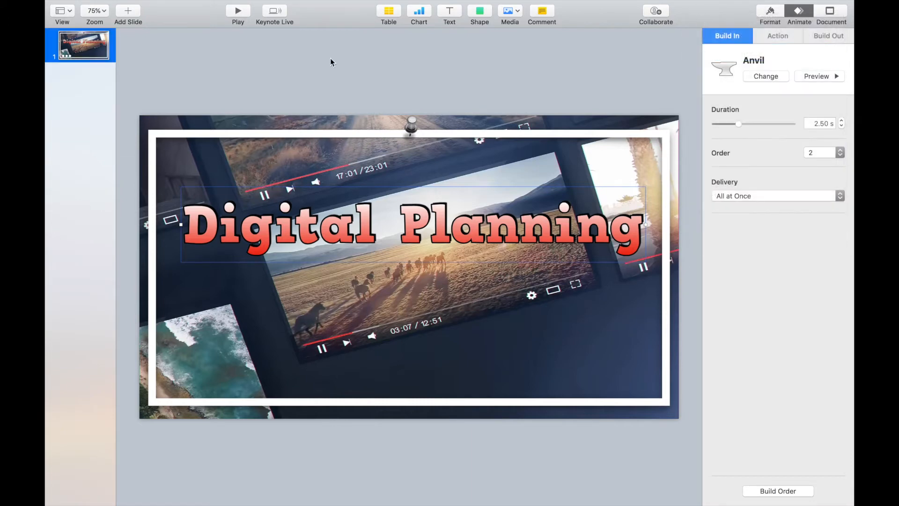
click(238, 12)
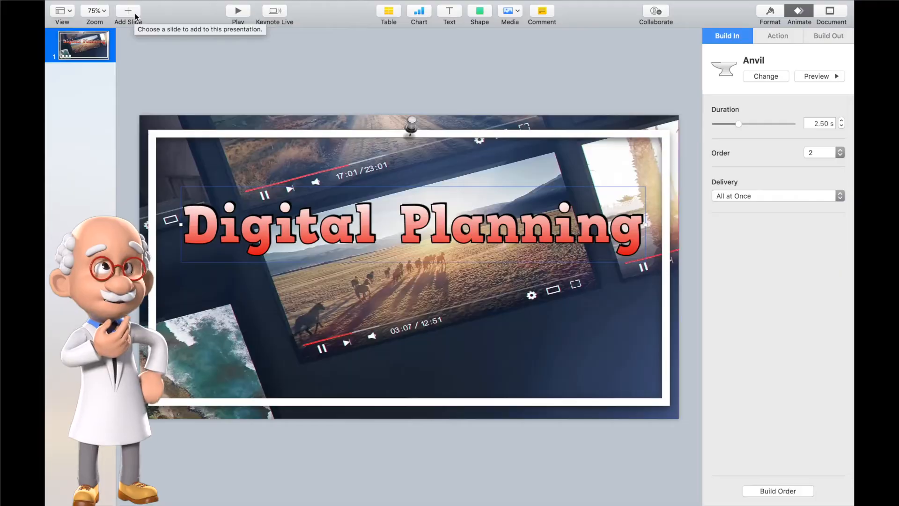
Step: Add a blank second slide and insert the "videoblocks-happy-y" video from the Downloads folder
click(129, 14)
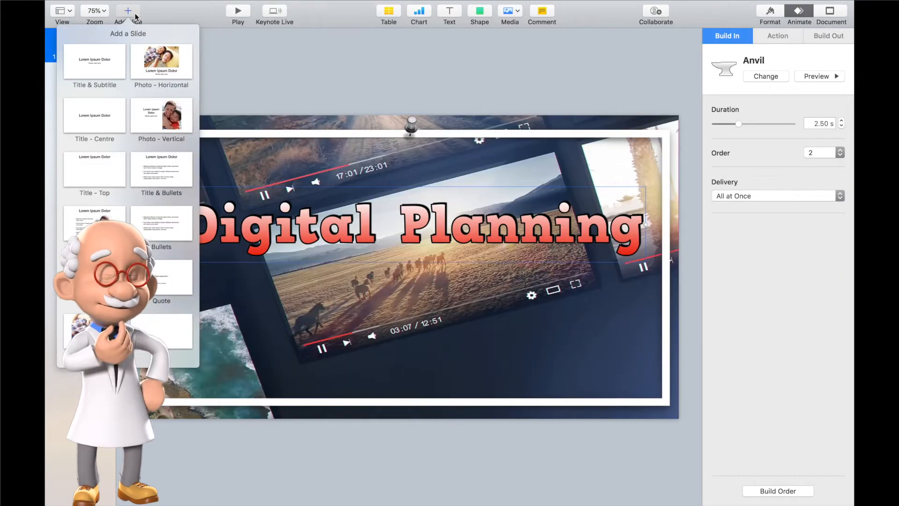
click(164, 325)
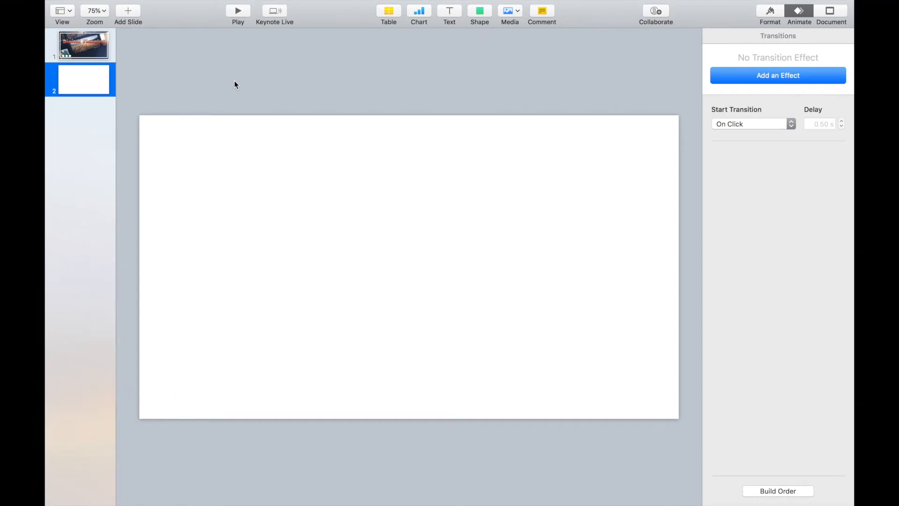
click(175, 7)
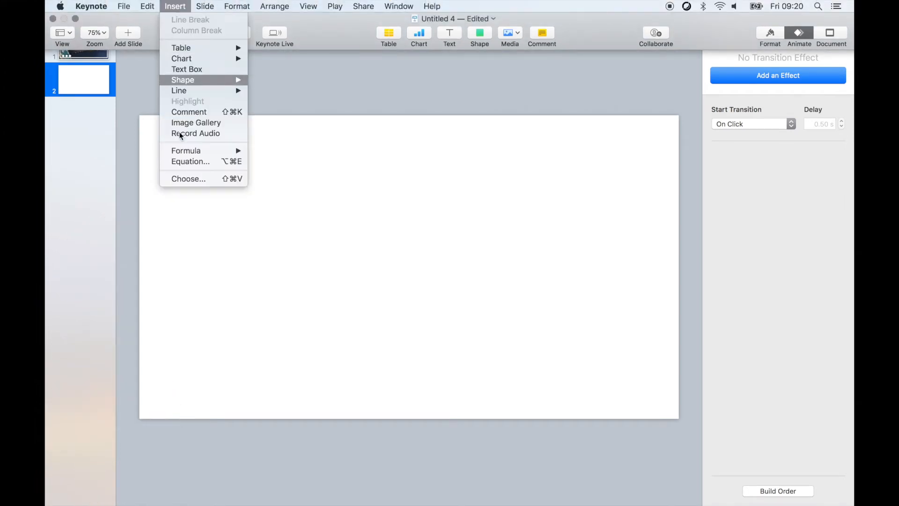
click(182, 181)
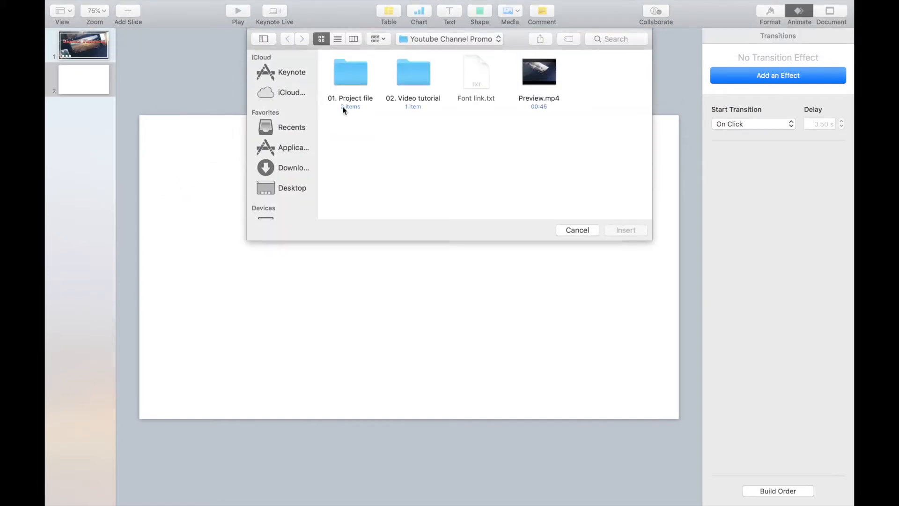
click(298, 190)
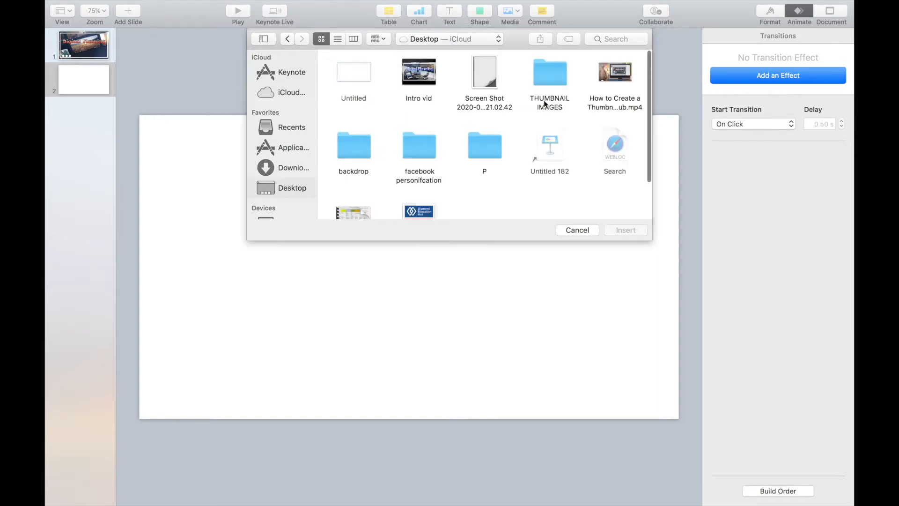
click(298, 168)
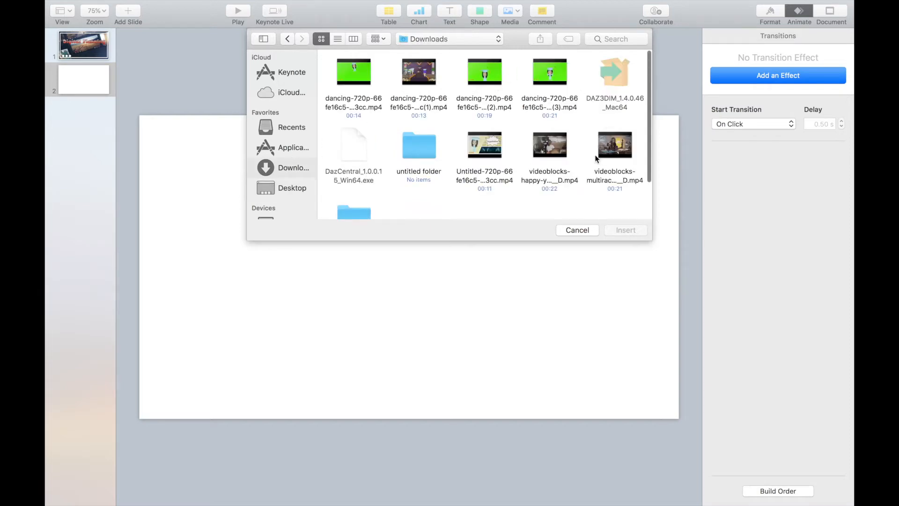
double_click(565, 141)
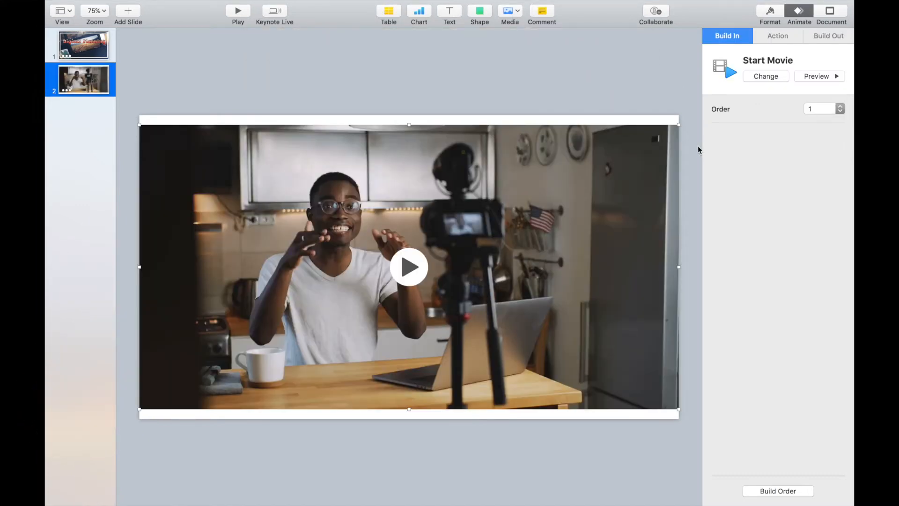
Step: Shrink the kitchen video slightly and centre it on the second slide with a margin around it
drag(678, 126, 648, 139)
drag(546, 203, 553, 205)
click(641, 80)
click(580, 188)
Step: Trim the kitchen video to start at 00:00:00.495 and end at 00:00:11.371
click(776, 11)
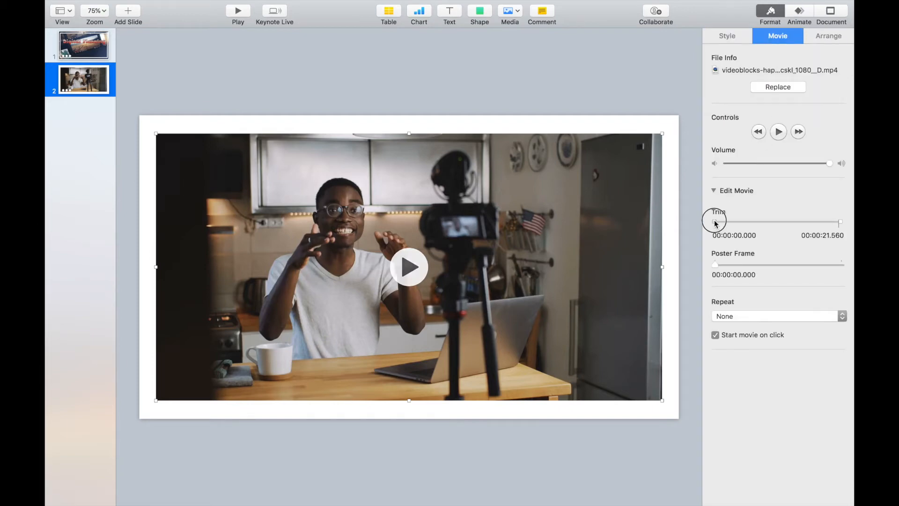
mouse_move(715, 223)
mouse_down()
mouse_move(742, 224)
mouse_move(718, 225)
mouse_up()
drag(841, 225, 783, 224)
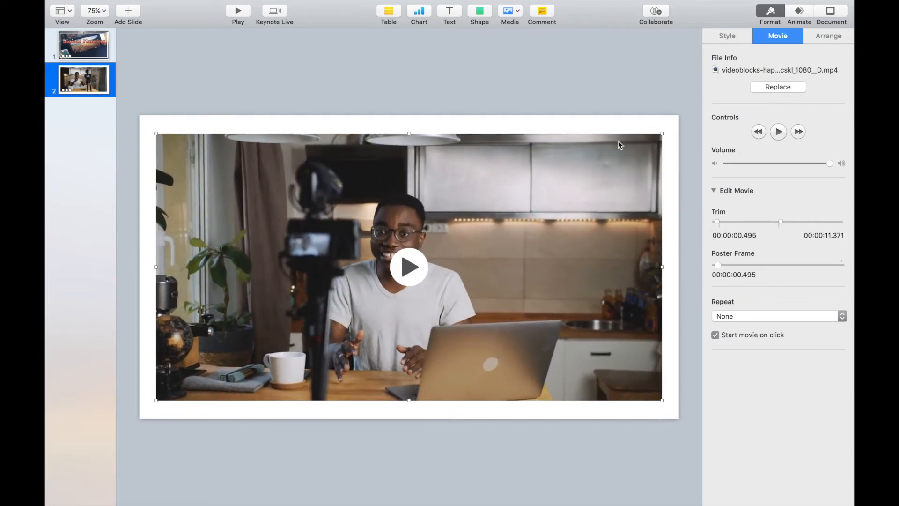
click(502, 88)
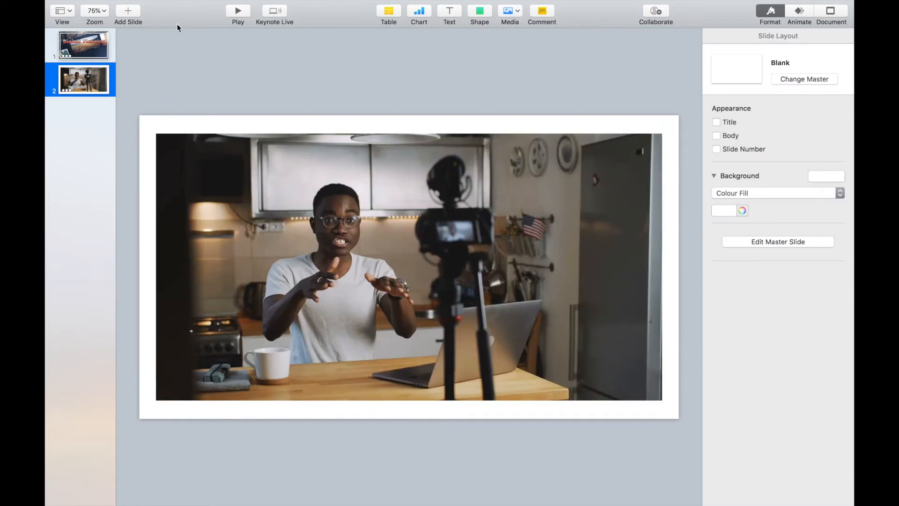
Step: Copy the white pinned frame from the title slide and paste it onto the second slide
click(99, 47)
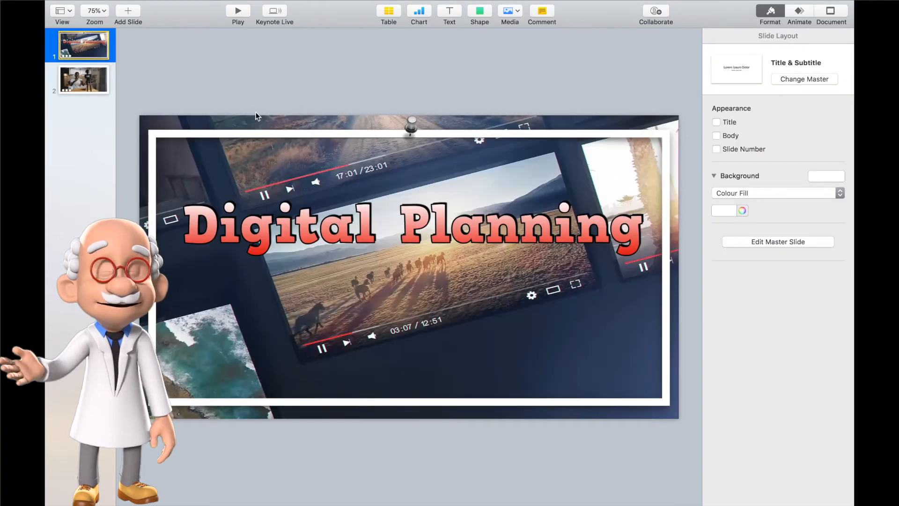
click(244, 130)
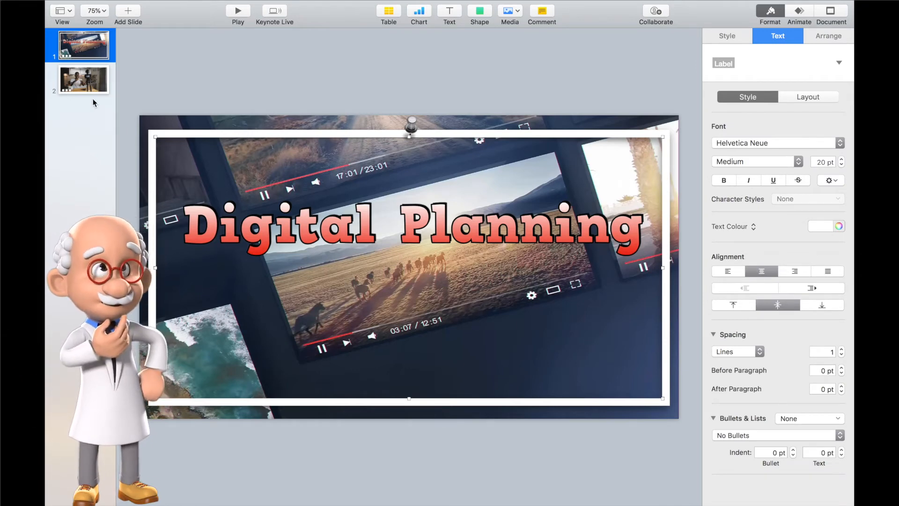
click(99, 83)
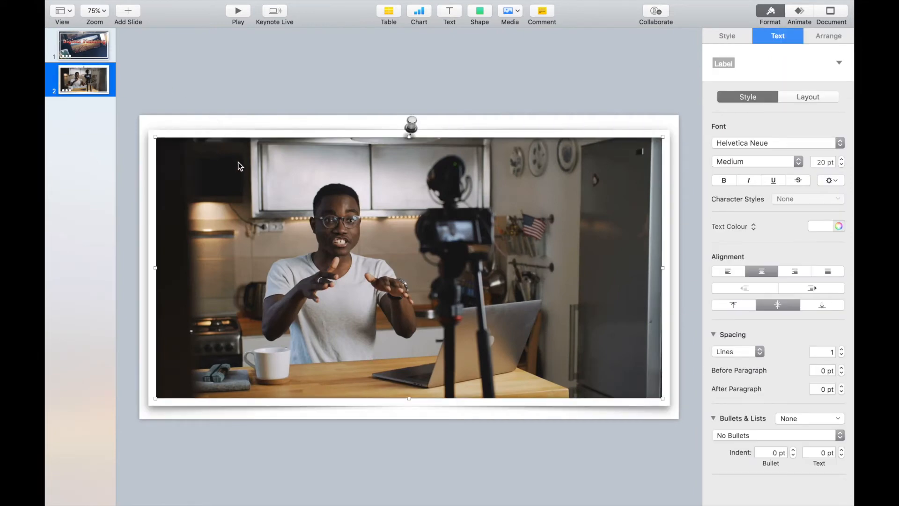
Step: Enlarge the kitchen video to cover the whole second slide, and position the white pinned frame over it
click(290, 168)
drag(311, 141, 308, 234)
click(460, 164)
drag(662, 134, 746, 96)
drag(621, 118, 607, 140)
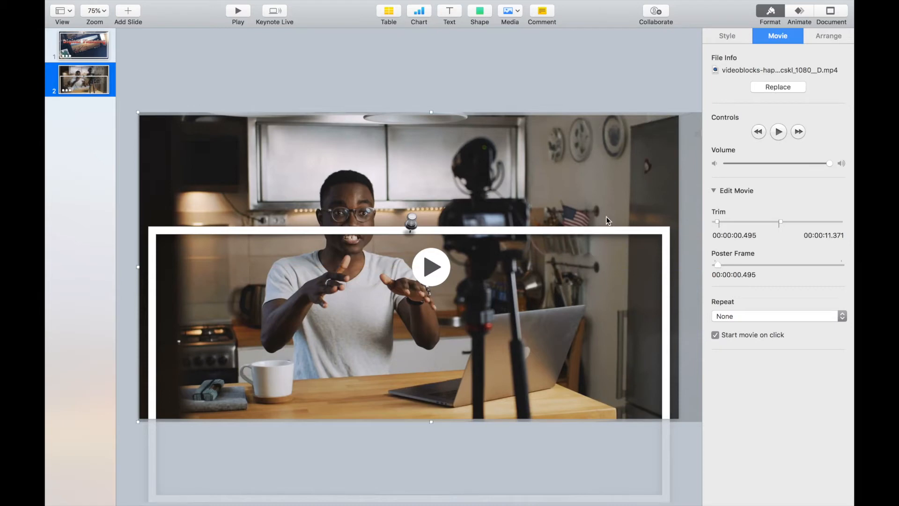
drag(602, 232, 604, 129)
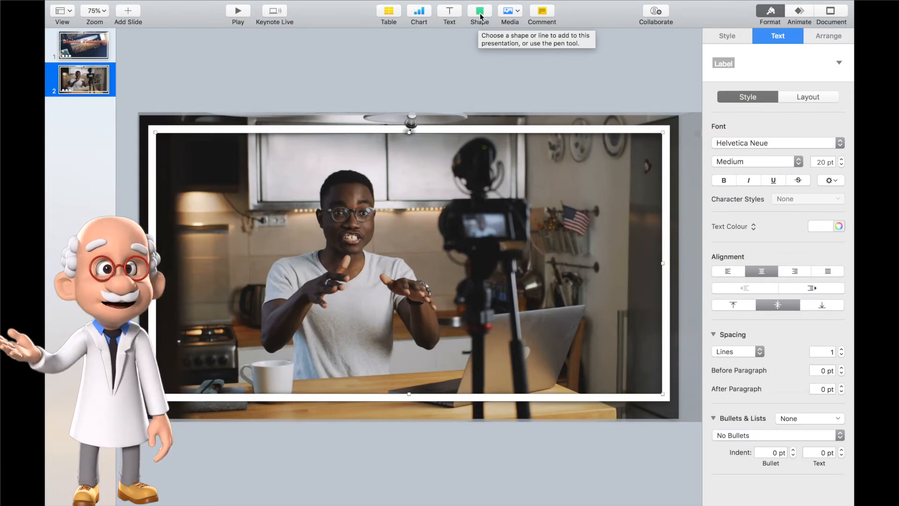
Step: Insert the camera, desktop computer, laptop and tablet screenshots from the THUMBNAIL IMAGES folder on the Desktop
mouse_move(384, 2)
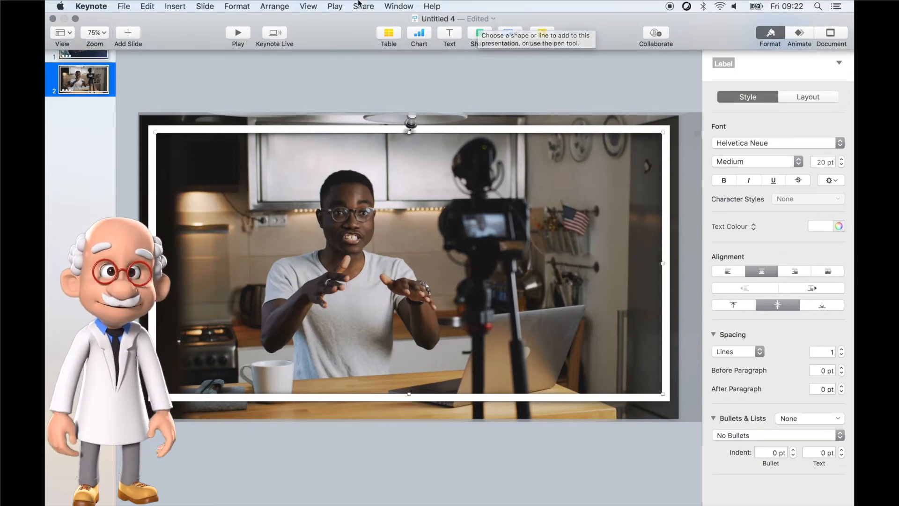
click(170, 7)
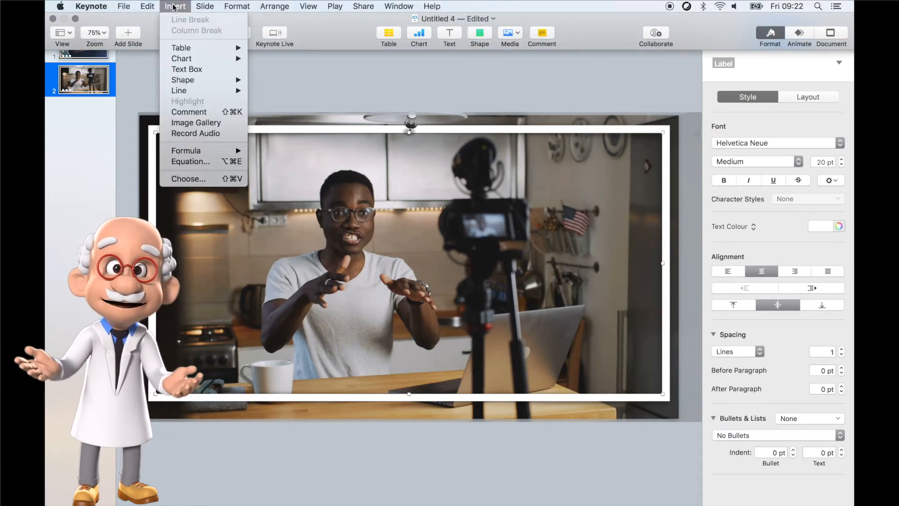
click(193, 177)
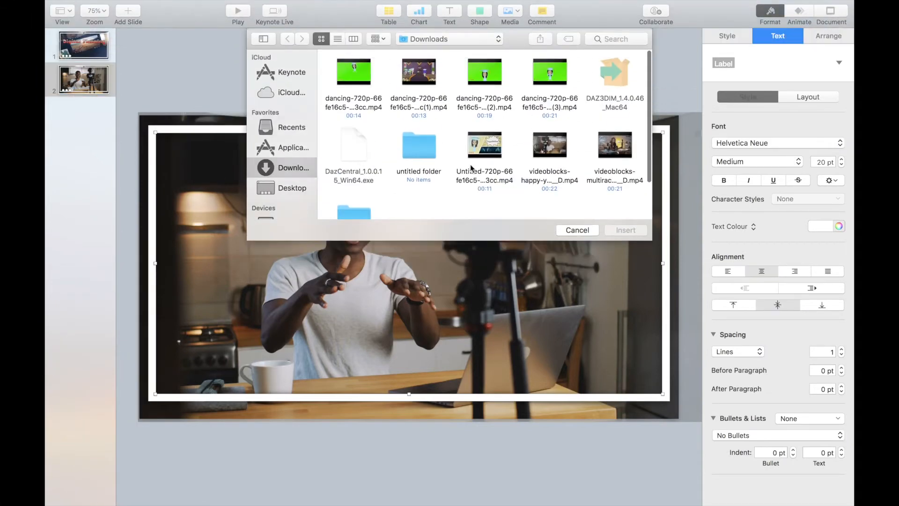
click(292, 189)
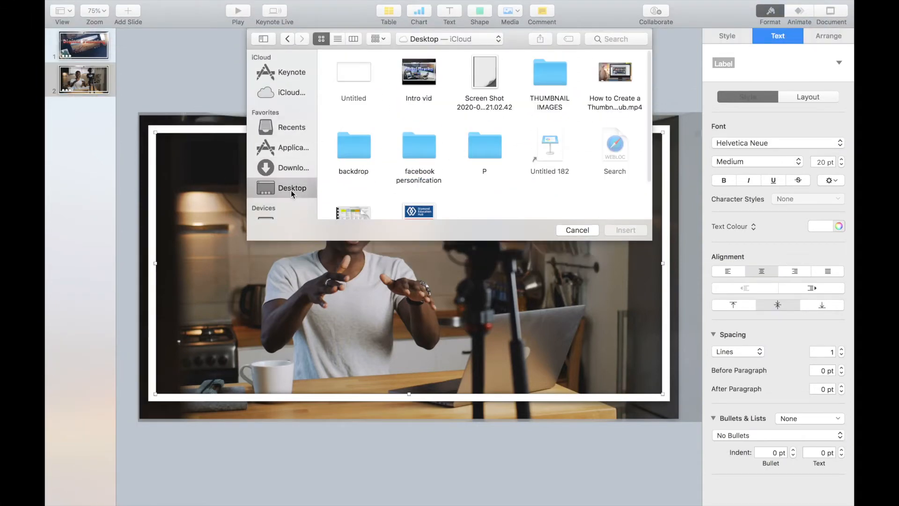
double_click(554, 74)
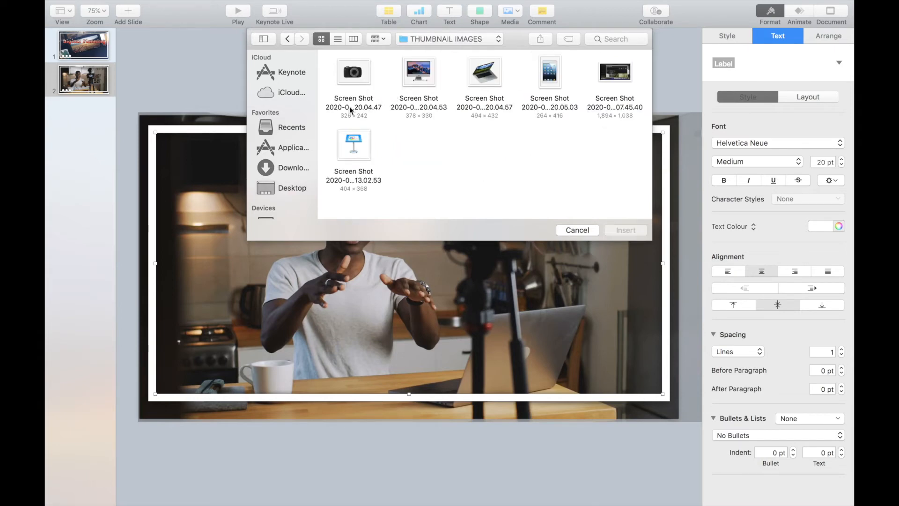
drag(327, 59, 565, 106)
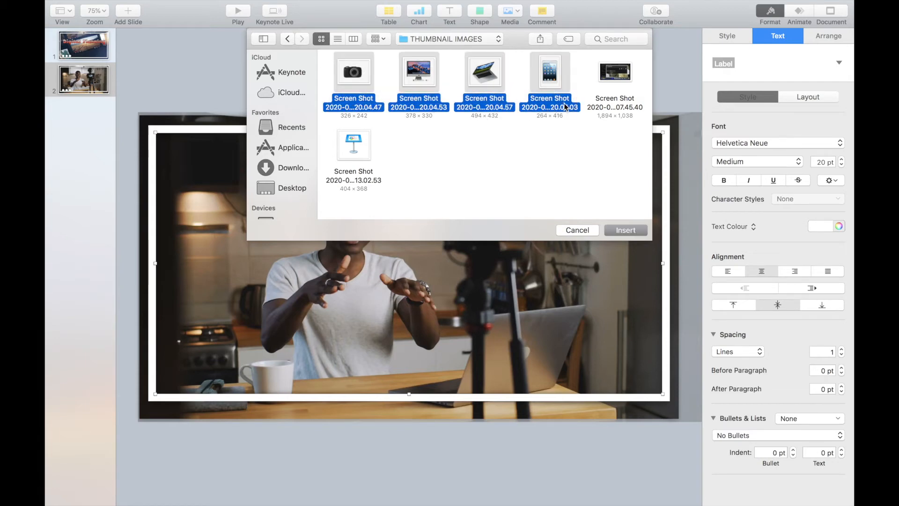
click(626, 229)
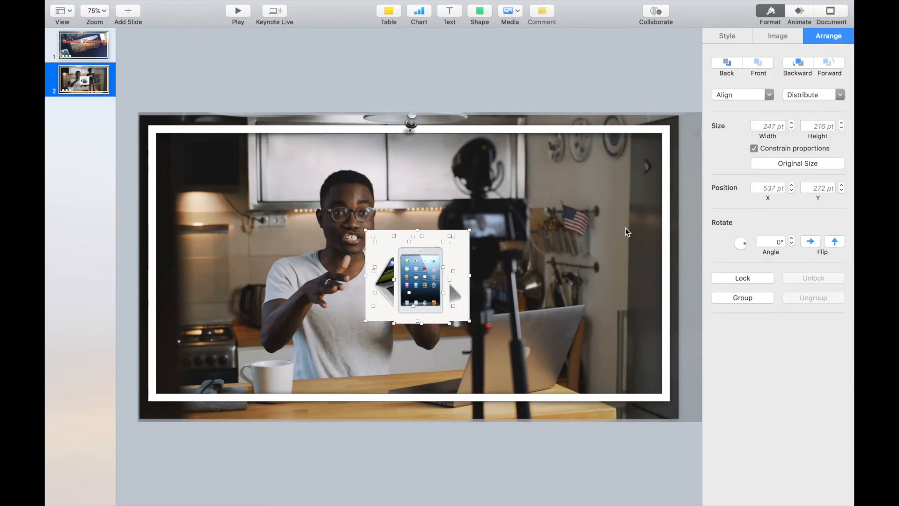
Step: Spread the tablet, camera, desktop computer and laptop images in a row across the lower part of the frame
click(515, 93)
click(412, 293)
drag(412, 292, 230, 345)
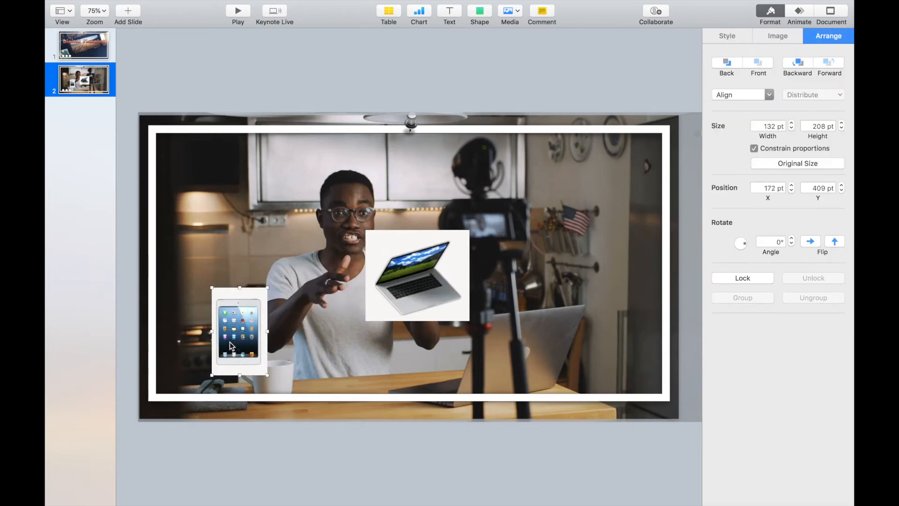
drag(421, 295, 412, 361)
drag(408, 266, 326, 326)
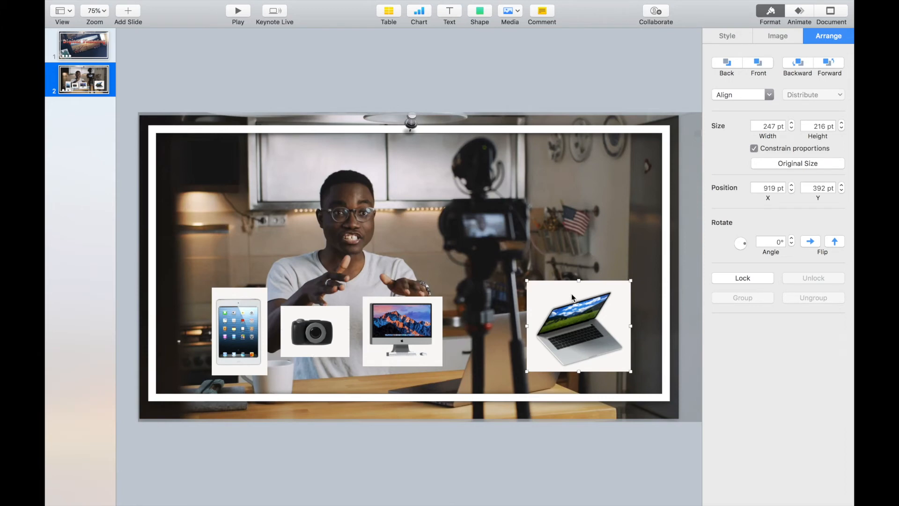
Step: Make the laptop image's white background transparent with Instant Alpha
click(777, 35)
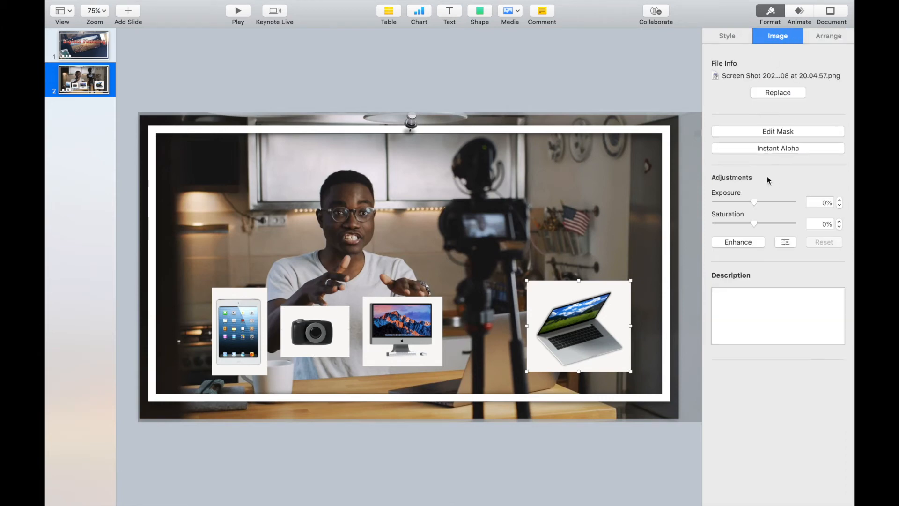
click(778, 148)
drag(554, 295, 554, 294)
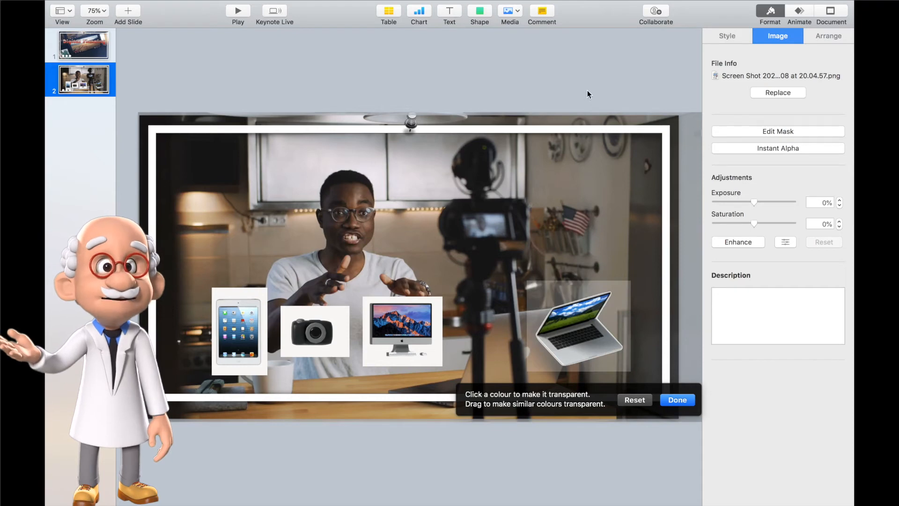
click(588, 93)
click(589, 319)
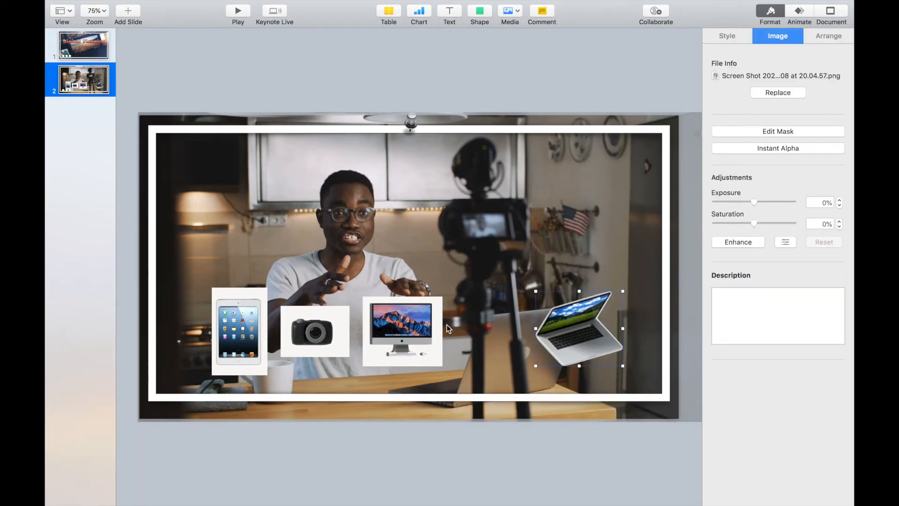
Step: Remove the white backgrounds of the desktop computer and camera images with Instant Alpha
click(748, 148)
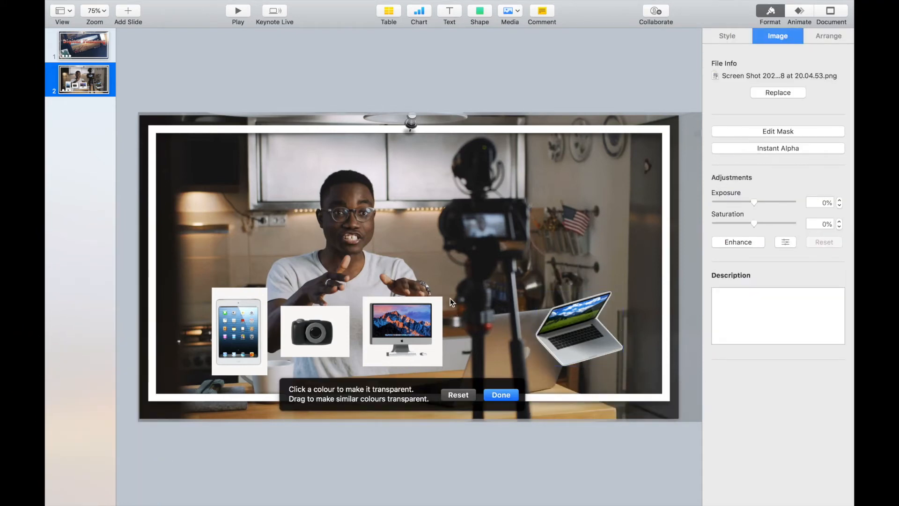
drag(438, 304, 438, 304)
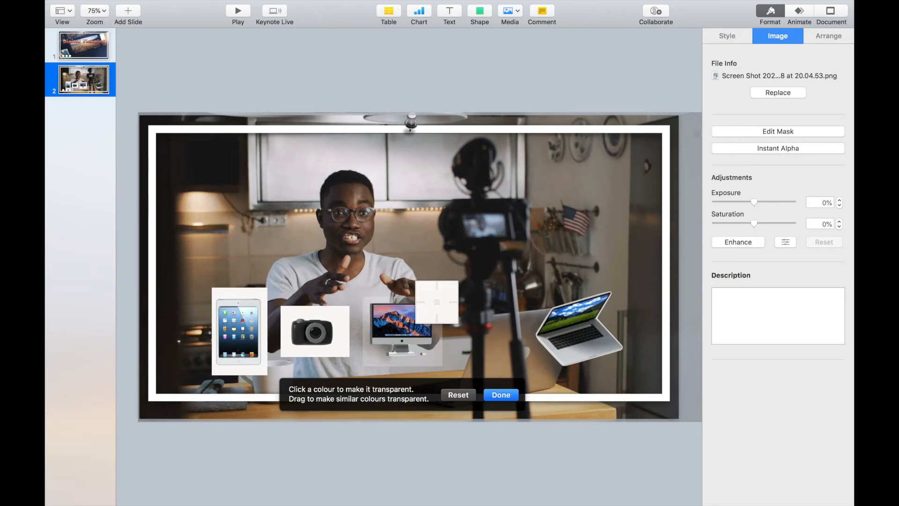
click(324, 321)
click(808, 147)
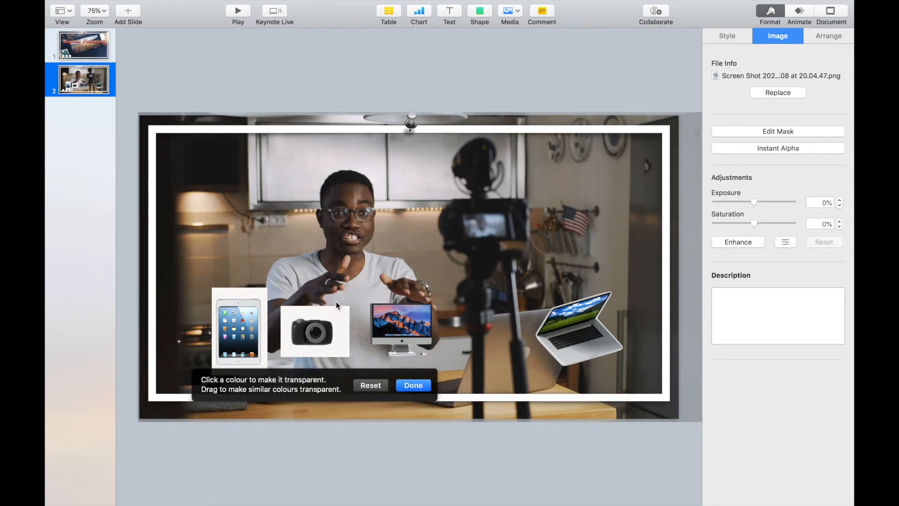
click(342, 310)
Step: Make the tablet image's white background transparent with Instant Alpha
click(252, 321)
click(784, 149)
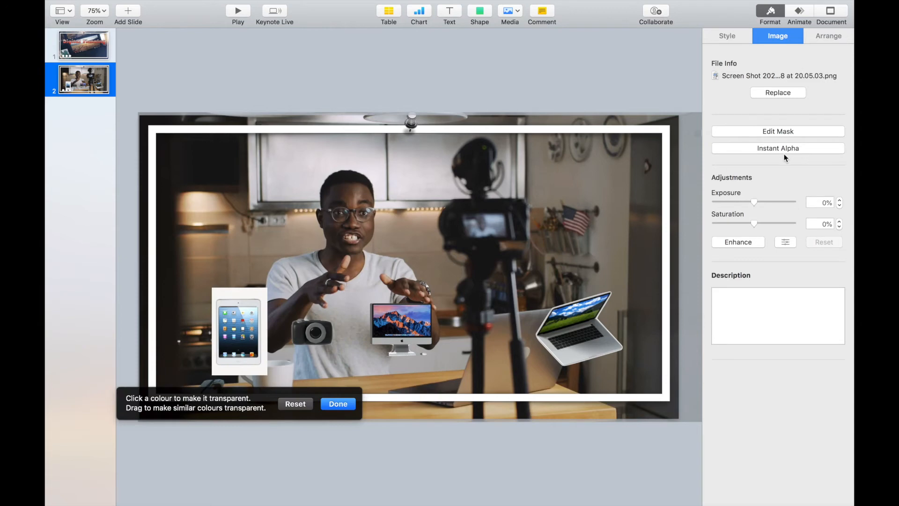
drag(242, 287, 257, 296)
click(375, 67)
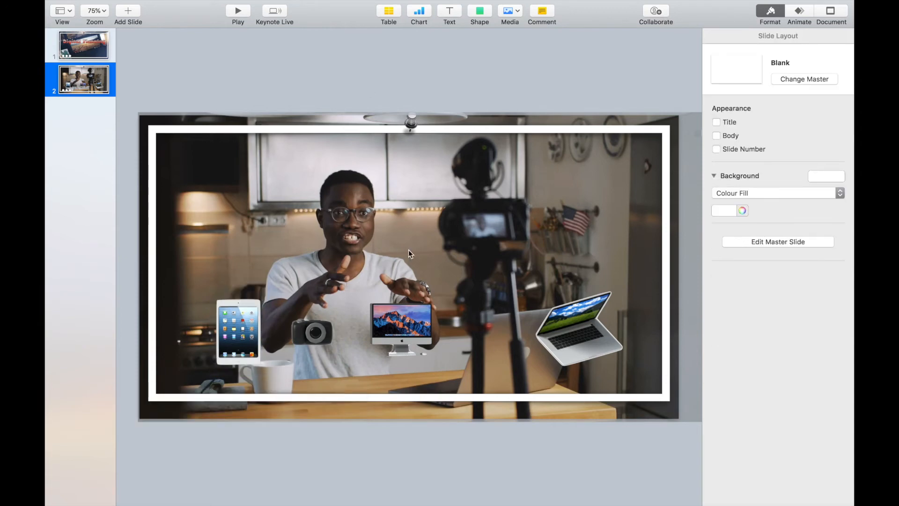
Step: Apply a Curved Shadow with a 6 pt offset and 156.2° angle to all four device images
click(235, 339)
shift+click(322, 332)
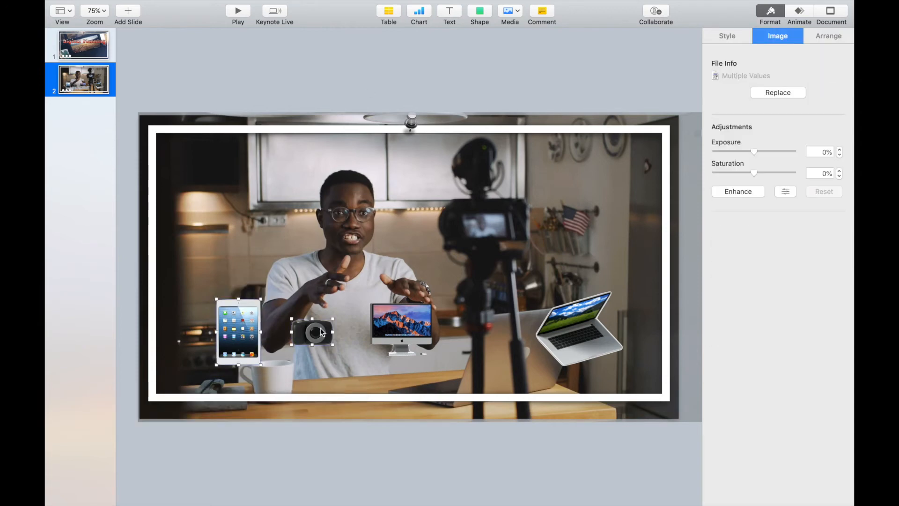
click(739, 37)
click(740, 224)
click(741, 252)
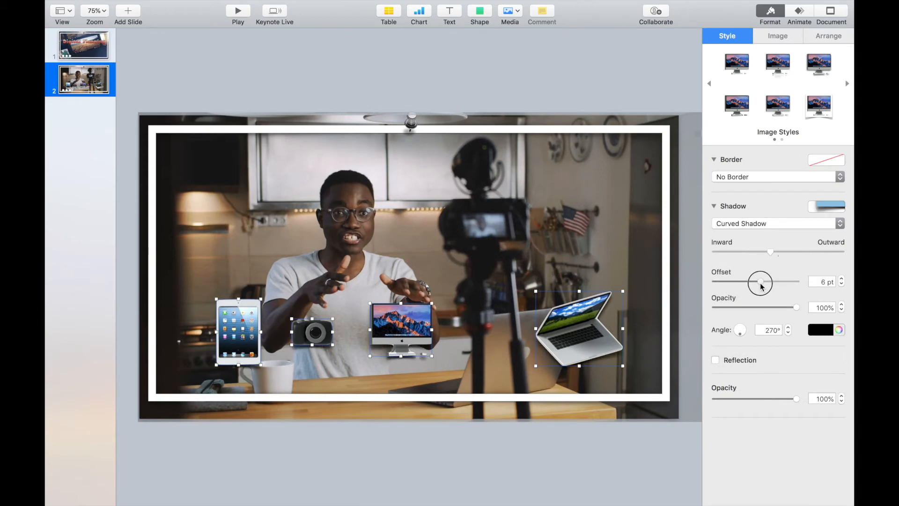
click(737, 331)
click(532, 100)
Step: Enlarge the laptop, desktop computer and tablet images, and place the desktop computer near the frame's lower edge
click(550, 319)
drag(536, 292, 488, 266)
click(425, 324)
drag(432, 303, 503, 262)
drag(464, 292, 448, 327)
click(237, 328)
drag(217, 298, 194, 265)
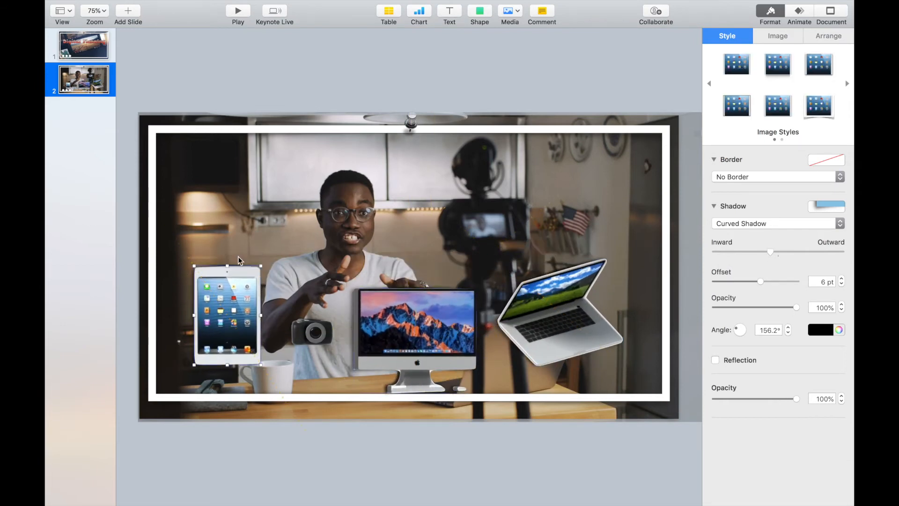
Step: Tilt the tablet image slightly counterclockwise and move it down and to the right
click(798, 37)
click(827, 36)
click(791, 240)
click(791, 239)
drag(229, 328, 247, 347)
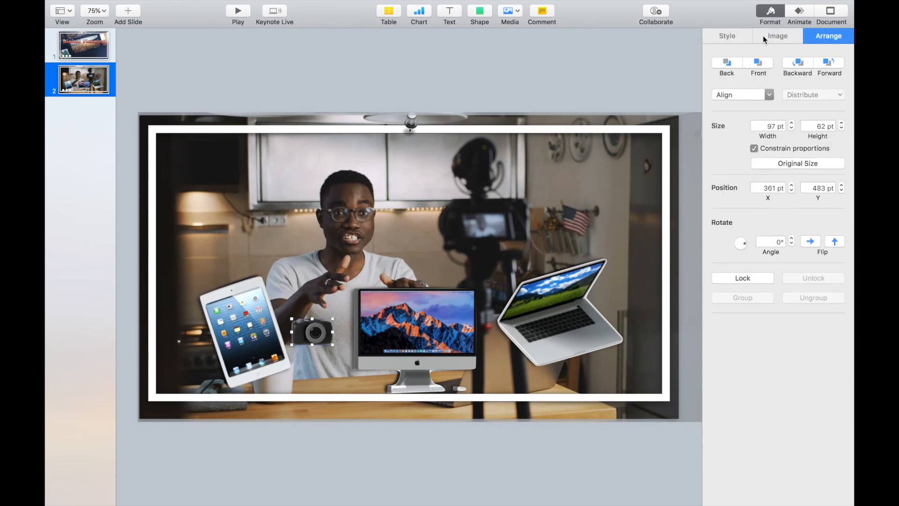
Step: Set the camera image's shadow offset to 11 pt and move the camera to about x 386 pt, y 603 pt
click(763, 35)
click(740, 35)
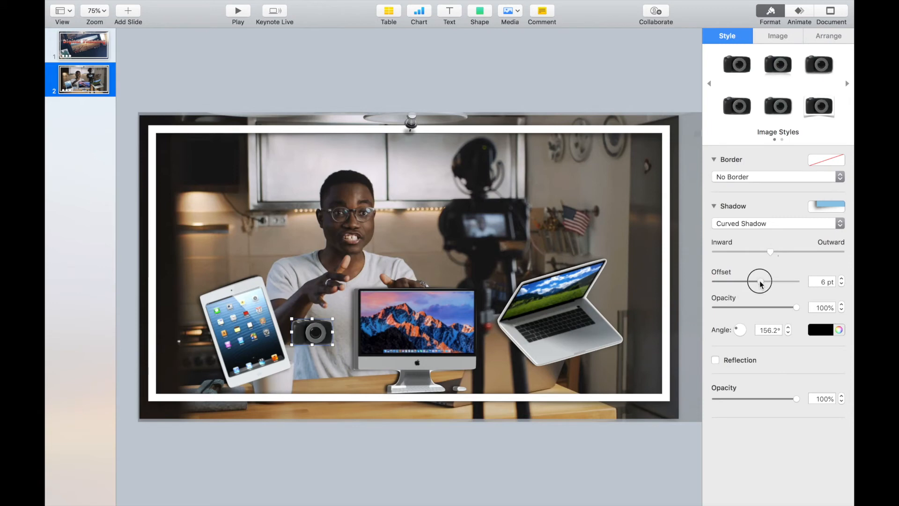
drag(331, 337, 336, 387)
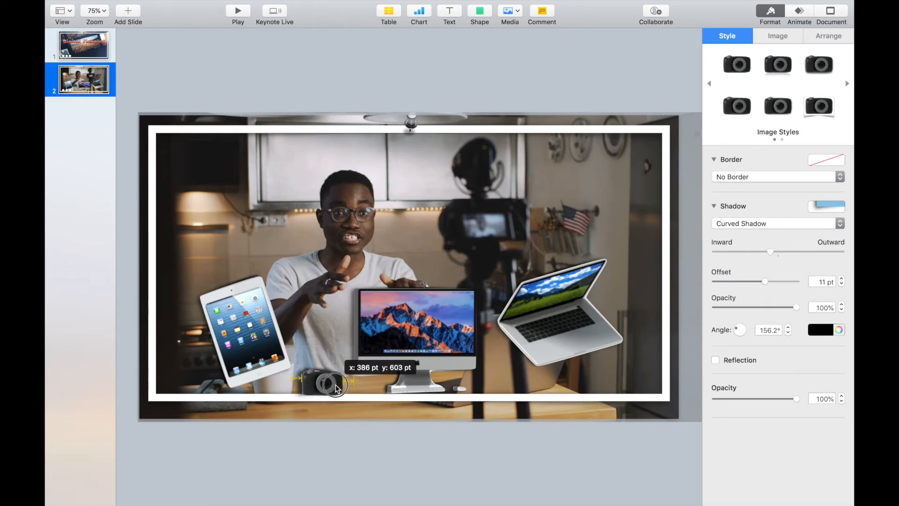
Step: Shrink the laptop image slightly and adjust the positions of the laptop, tablet and desktop computer for even spacing
drag(514, 340, 504, 359)
drag(248, 329, 258, 329)
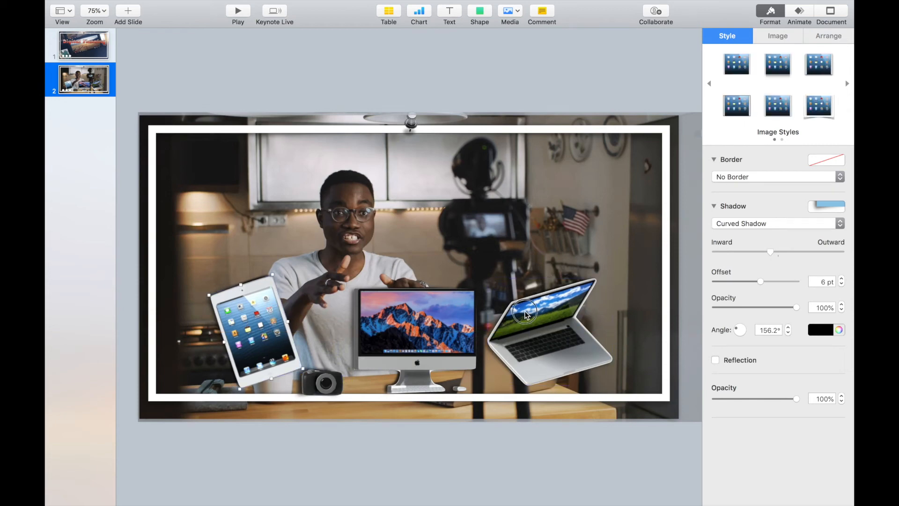
click(526, 313)
drag(488, 279, 504, 294)
drag(444, 330, 432, 334)
Step: Select the tablet, camera, desktop computer and laptop images together and give them the Scale Big build-in effect
click(257, 304)
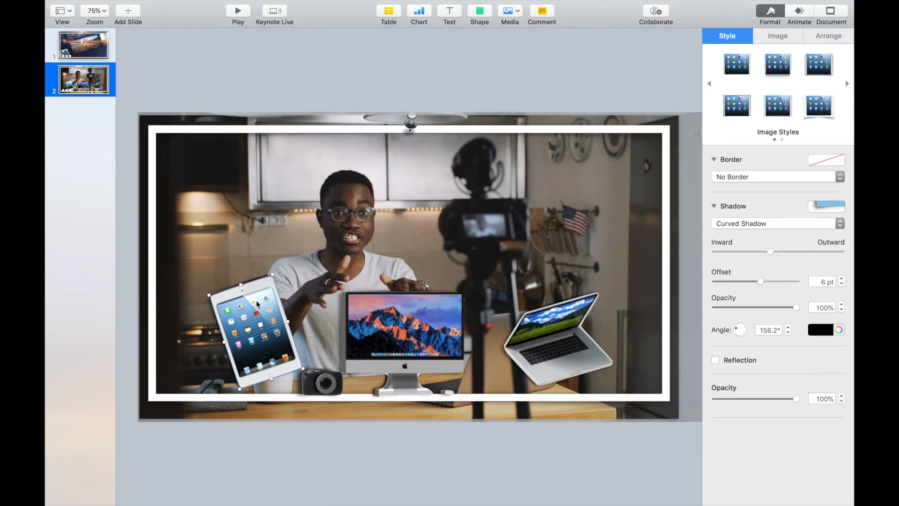
shift+click(571, 328)
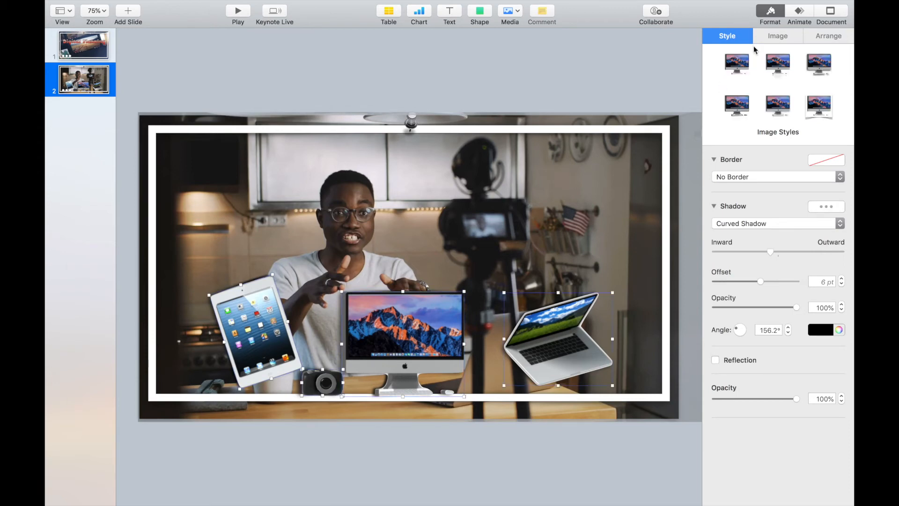
click(800, 12)
click(786, 75)
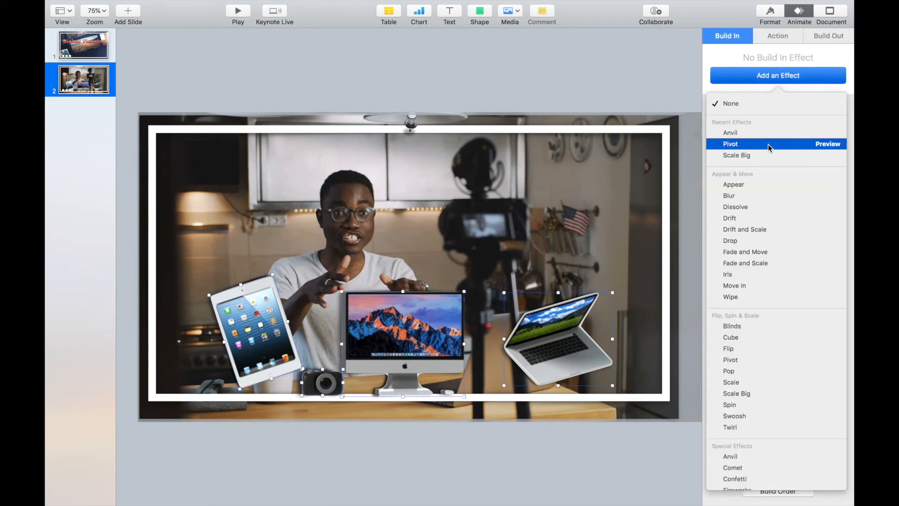
click(769, 155)
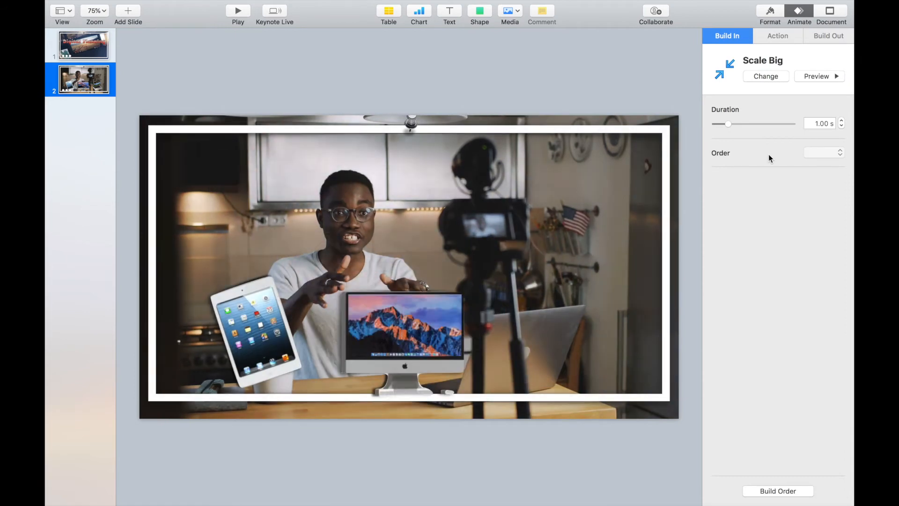
Step: In the build order, start the four image builds After Previous Build and the movie After Transition
click(809, 491)
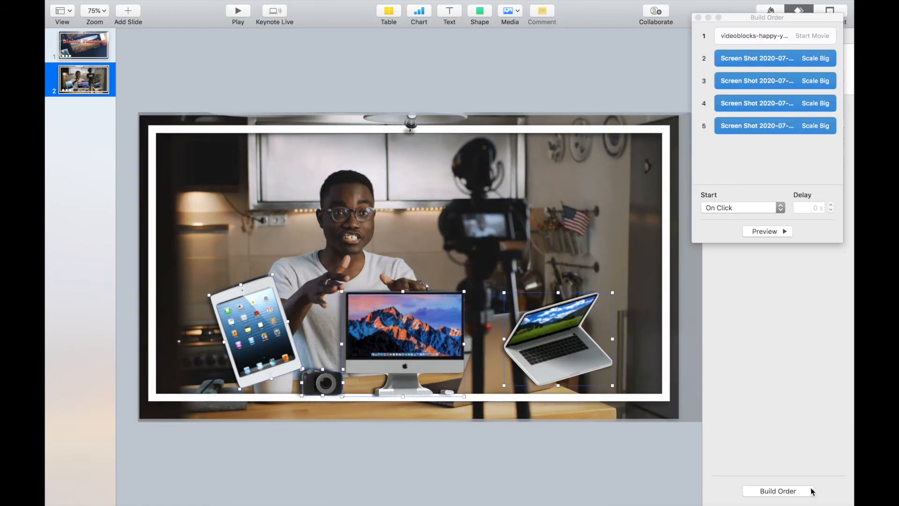
click(743, 208)
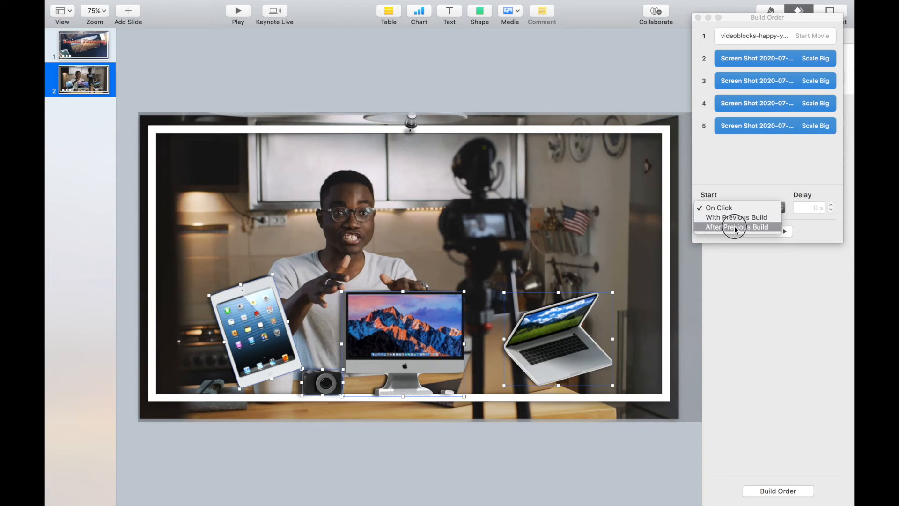
click(735, 227)
click(728, 36)
click(742, 207)
click(721, 216)
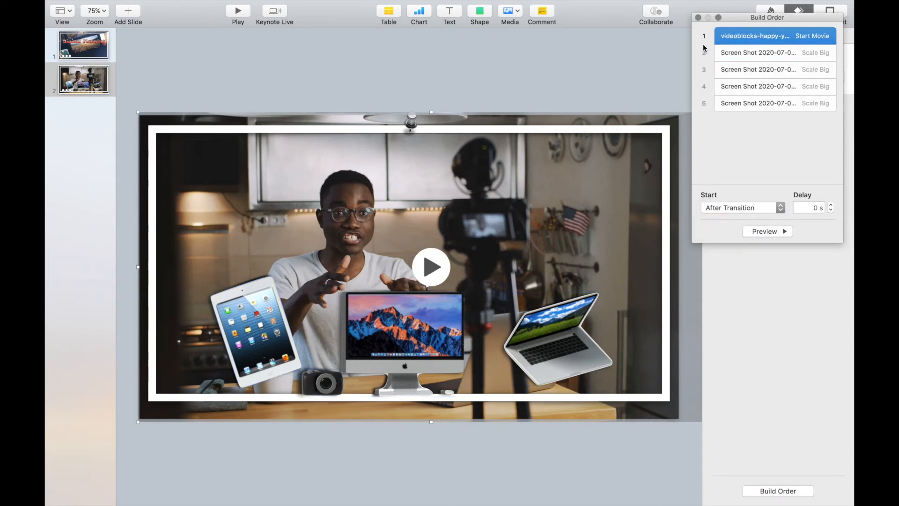
click(698, 17)
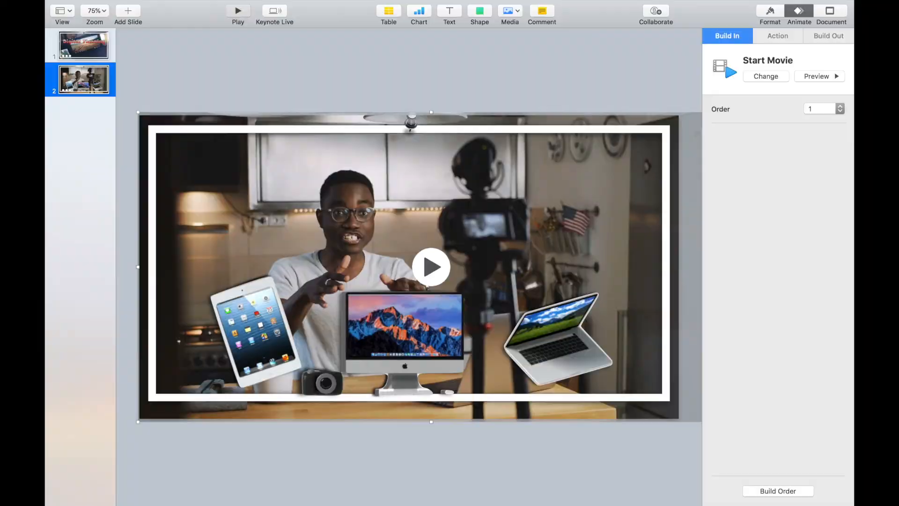
Step: Play the second slide to check its movie and device animations, and return to editing with nothing selected
click(241, 14)
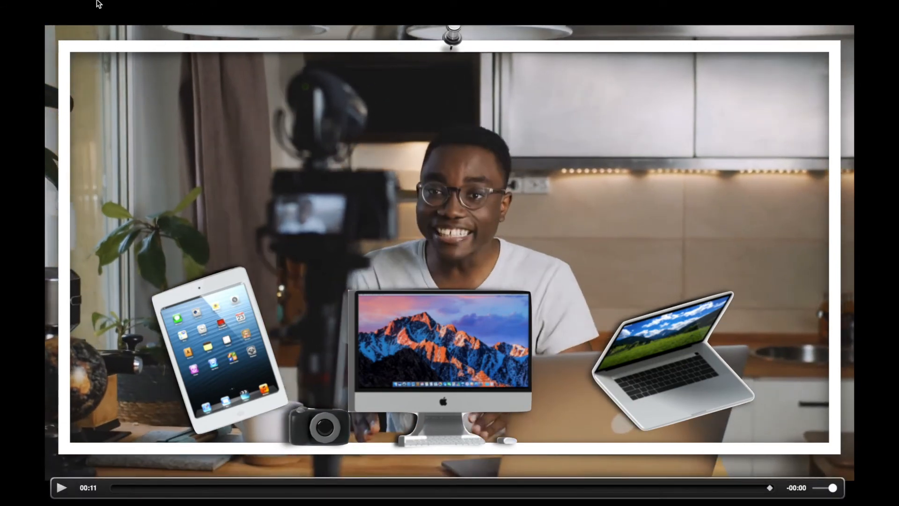
key(Escape)
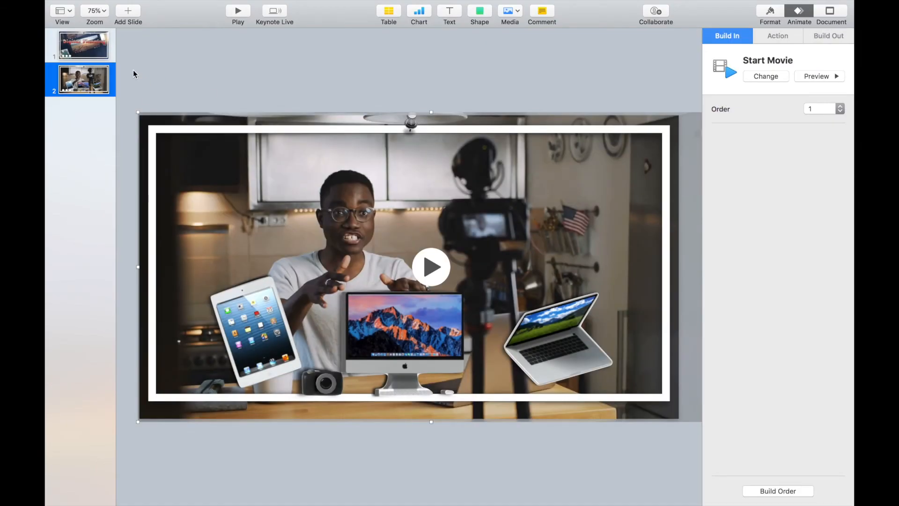
click(173, 60)
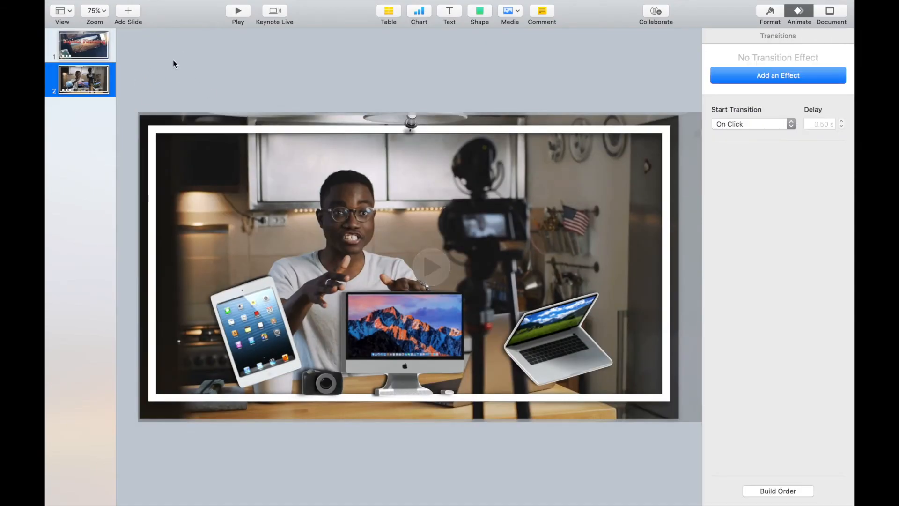
Step: Duplicate the second slide to create a third slide with the same content
click(127, 10)
click(230, 64)
key(super+d)
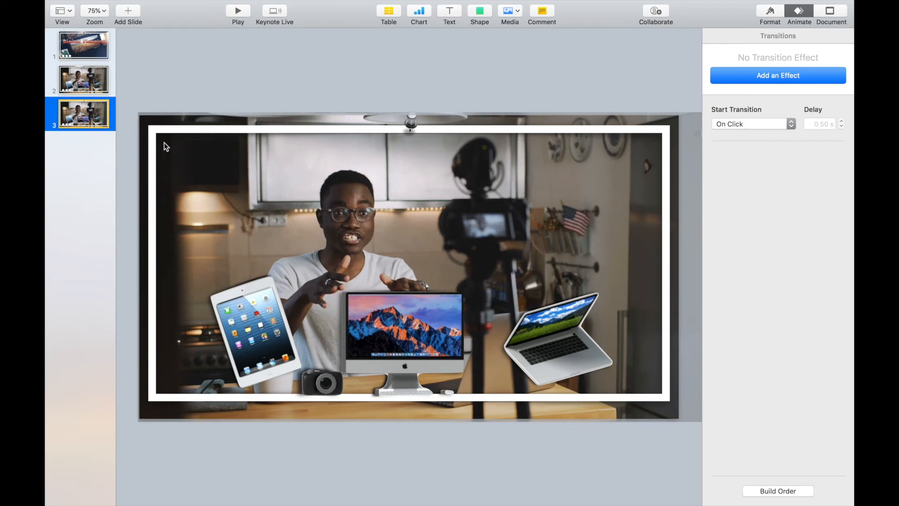
Step: Replace the third slide's background movie with the videoblocks-multirac… MP4 file from the Downloads folder
click(277, 147)
click(770, 76)
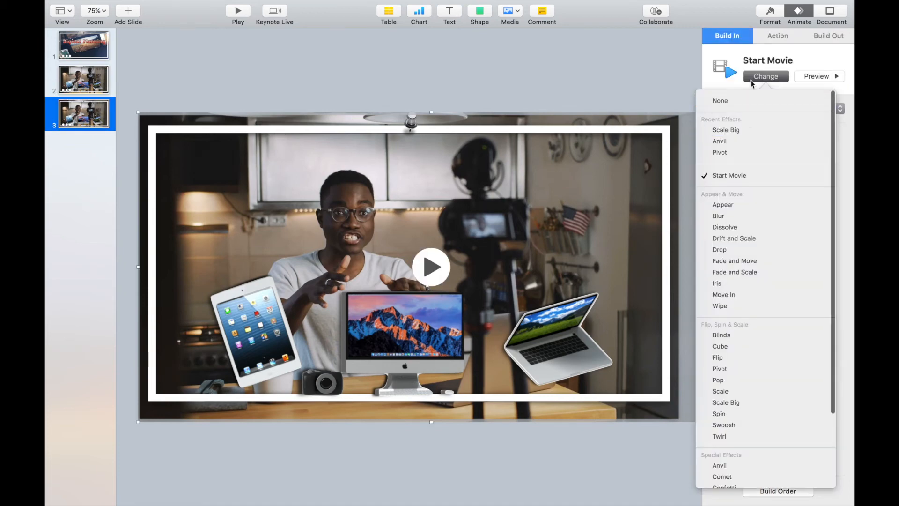
click(780, 38)
click(766, 16)
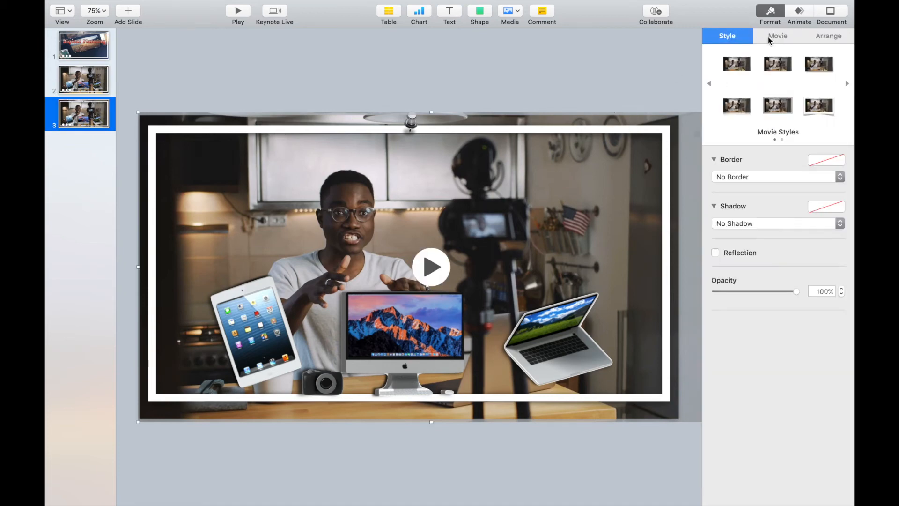
click(769, 37)
click(768, 87)
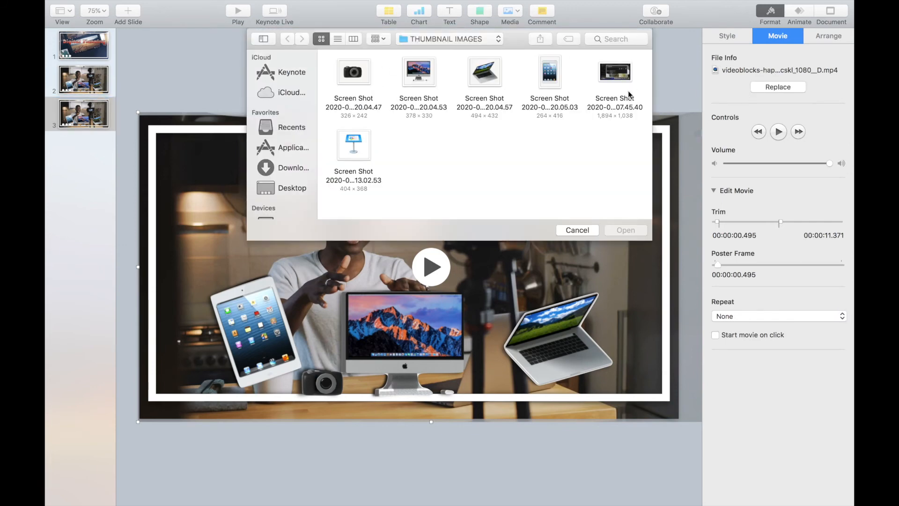
click(292, 169)
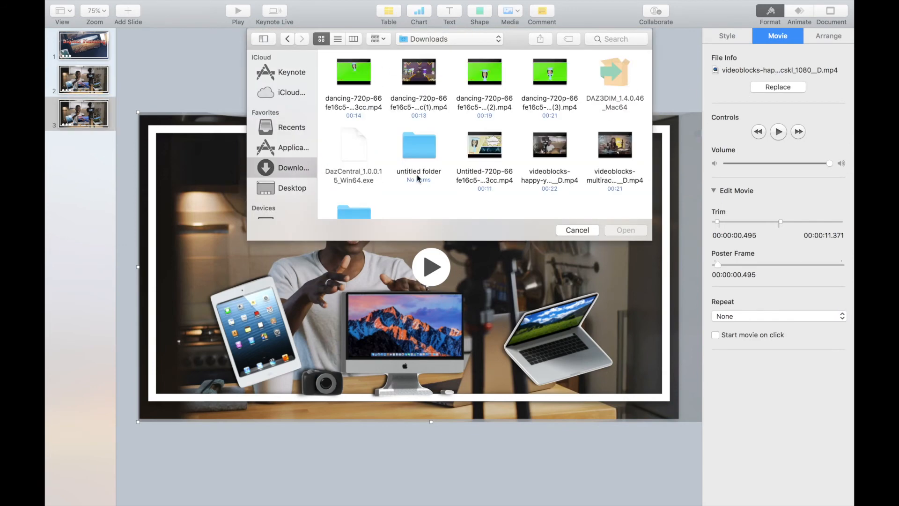
double_click(615, 146)
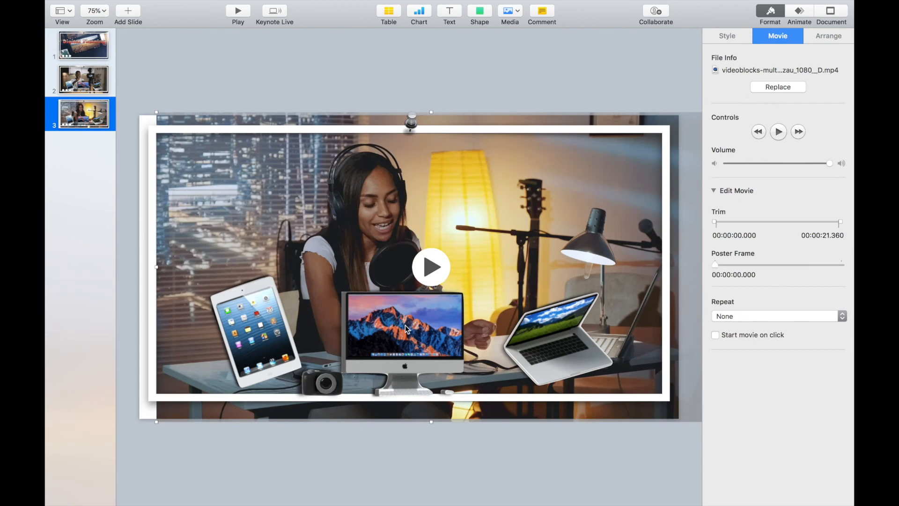
Step: Shrink the desktop computer image and rearrange it with the tablet, camera and laptop along the left side of the frame
click(461, 306)
drag(460, 307, 263, 137)
drag(249, 337, 210, 269)
drag(321, 384, 188, 345)
drag(517, 369, 263, 382)
drag(324, 308, 291, 326)
drag(266, 372, 263, 357)
click(227, 298)
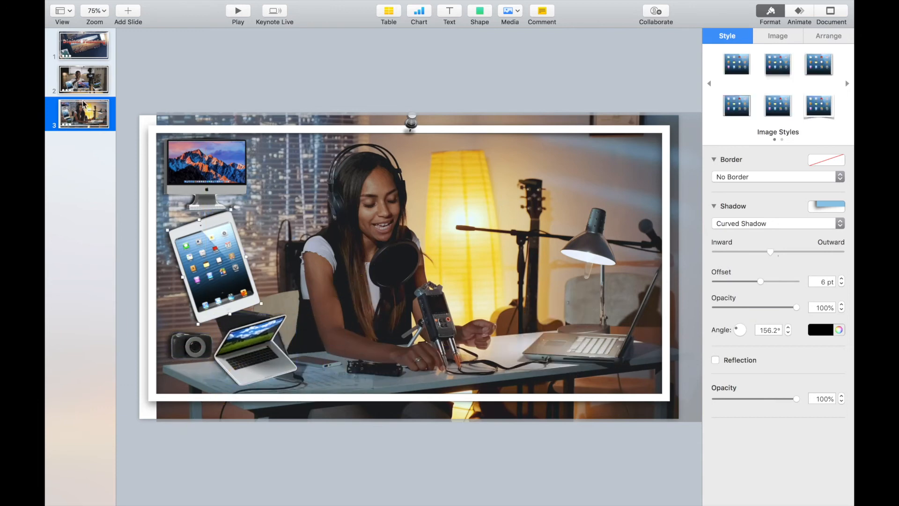
Step: Enlarge the background movie and reposition it so that it covers the whole third slide
click(160, 117)
drag(156, 112, 103, 108)
drag(288, 94, 287, 100)
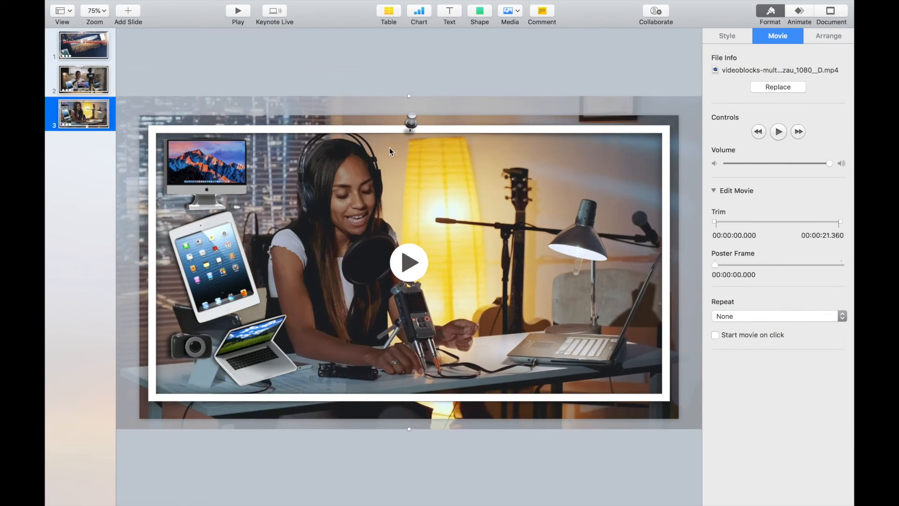
Step: Add a text box reading "How to create a Video Intro" on the third slide and set its font to HVD Comic Serif Pro
click(454, 15)
drag(410, 265, 341, 197)
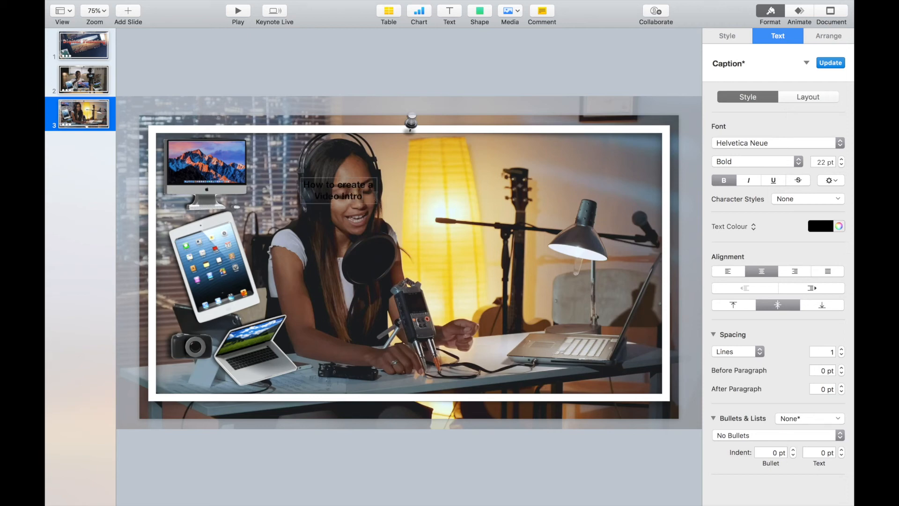
click(759, 143)
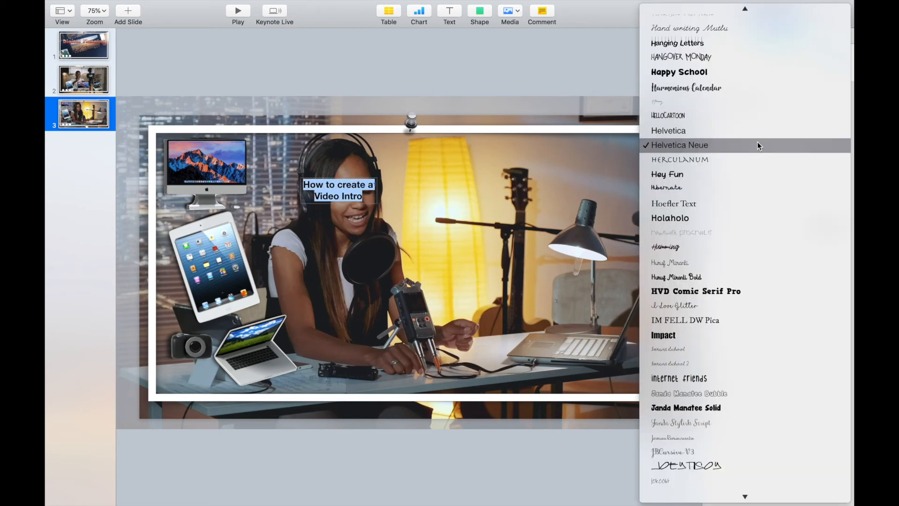
click(768, 290)
Step: Right-align the title text at 95 pt and place it at about x 356 pt, y 190 pt in the frame's right part
click(842, 159)
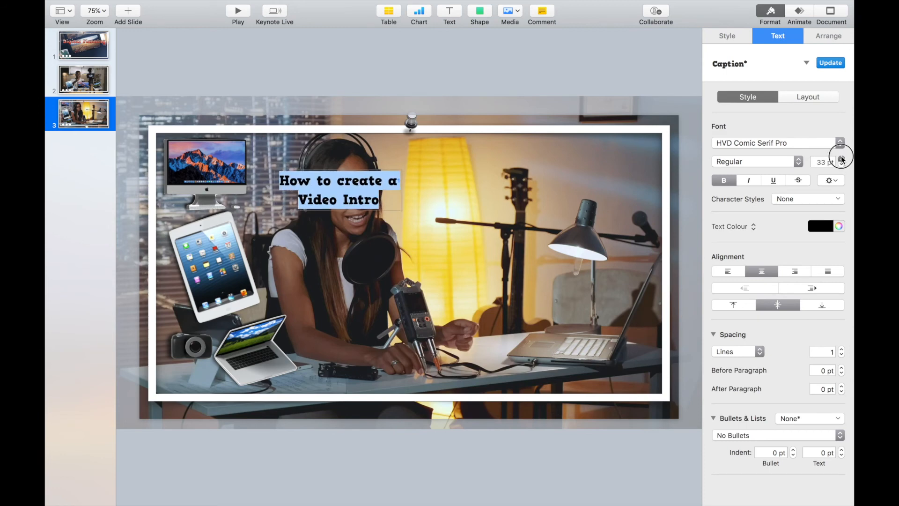
click(802, 273)
click(841, 159)
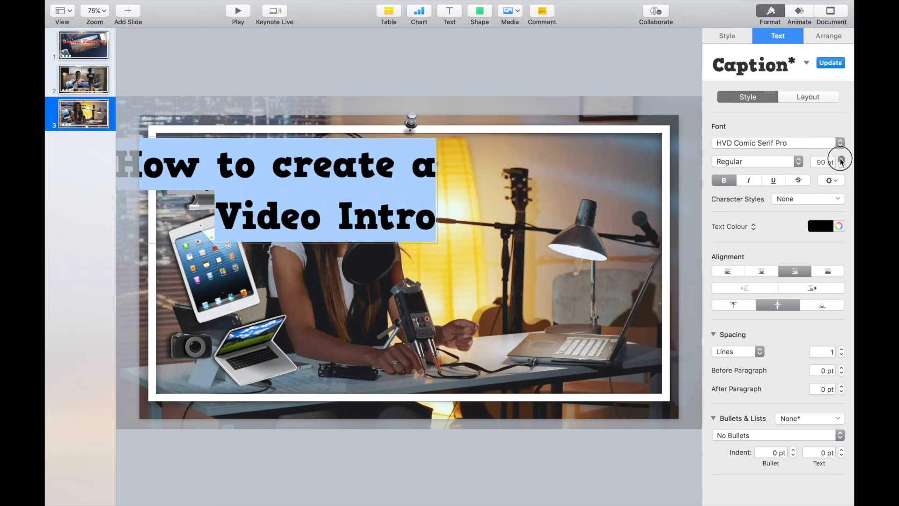
click(538, 86)
drag(420, 158, 644, 181)
click(778, 36)
click(841, 165)
drag(603, 251, 591, 286)
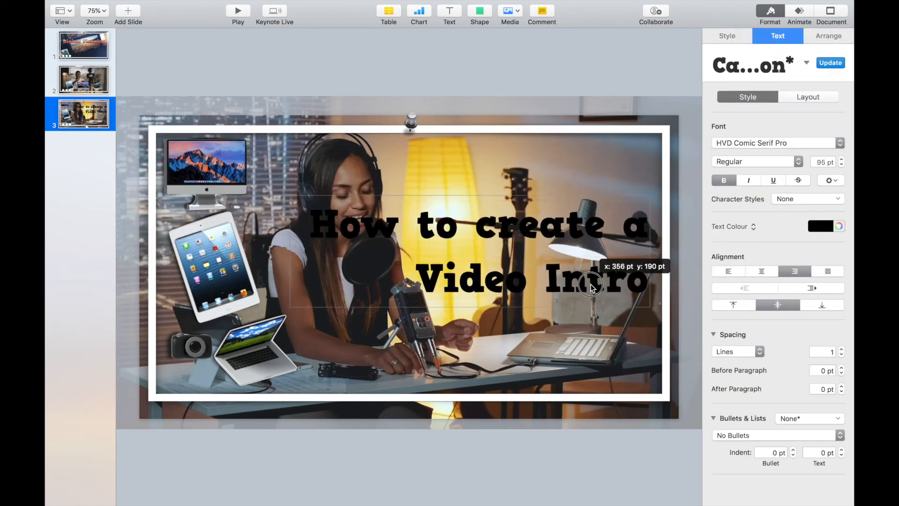
Step: Colour the title text white and move it up toward the frame's upper edge
click(819, 228)
click(726, 300)
drag(540, 234, 534, 189)
Step: Add a dark blue 4 pt outline to the title text
click(831, 180)
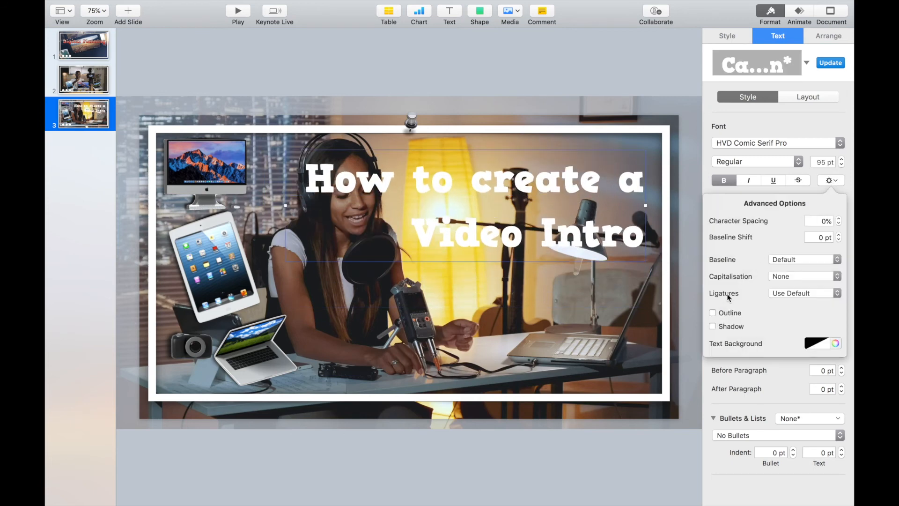
click(712, 313)
click(839, 328)
click(840, 328)
click(839, 329)
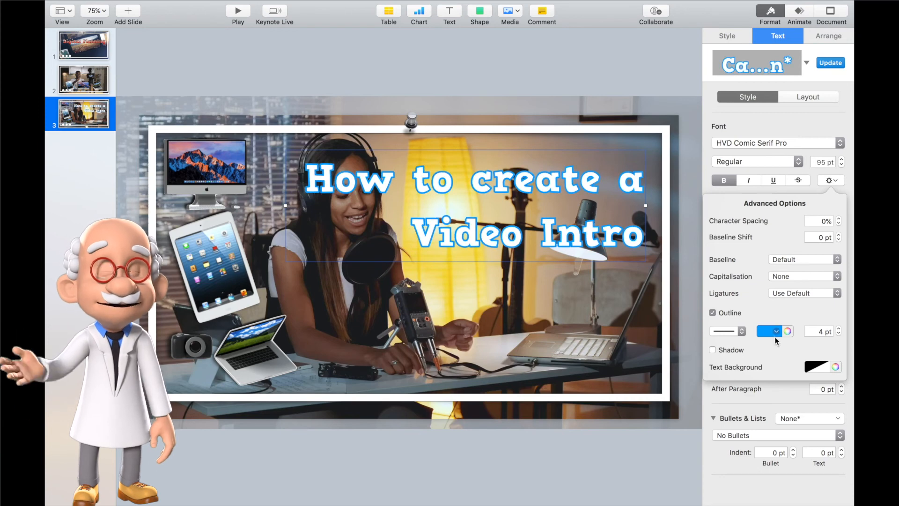
click(769, 331)
click(720, 358)
Step: Turn on the title text's shadow and nudge the text box slightly upward
click(713, 349)
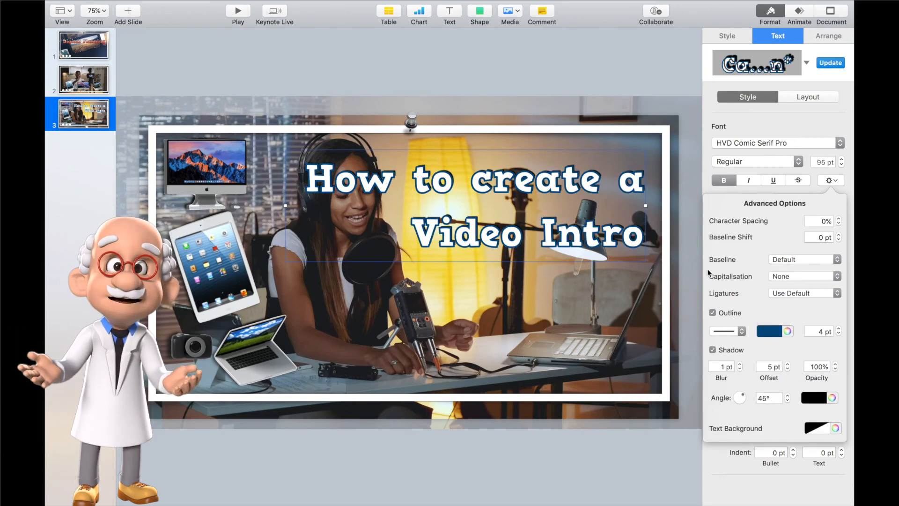
click(539, 79)
drag(540, 182, 542, 175)
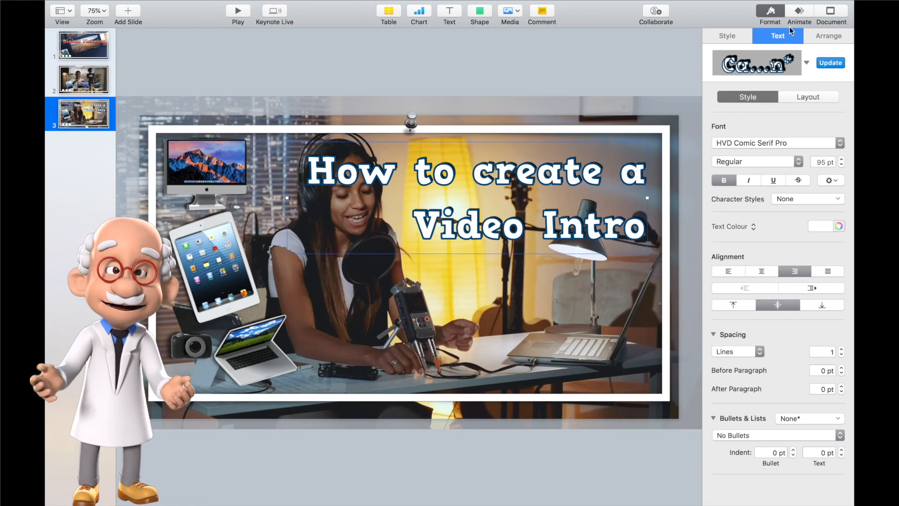
Step: Apply the Swoosh build-in effect to the title text, and open the effect choices to replace it
click(799, 14)
click(777, 75)
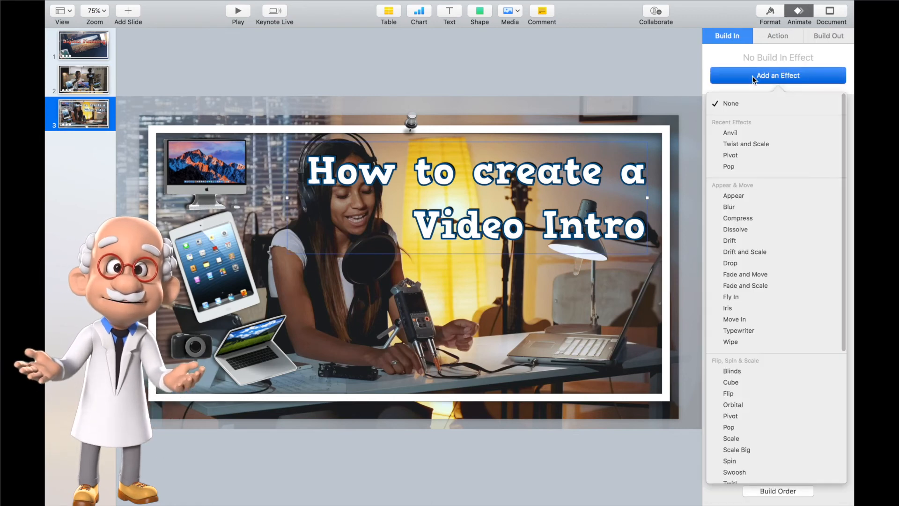
scroll(765, 452, down, 3)
click(768, 419)
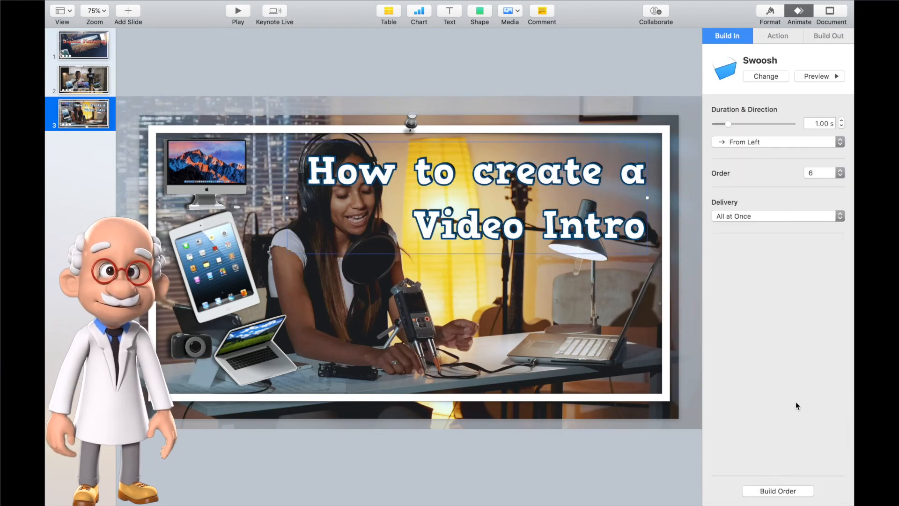
click(766, 76)
scroll(815, 255, down, 6)
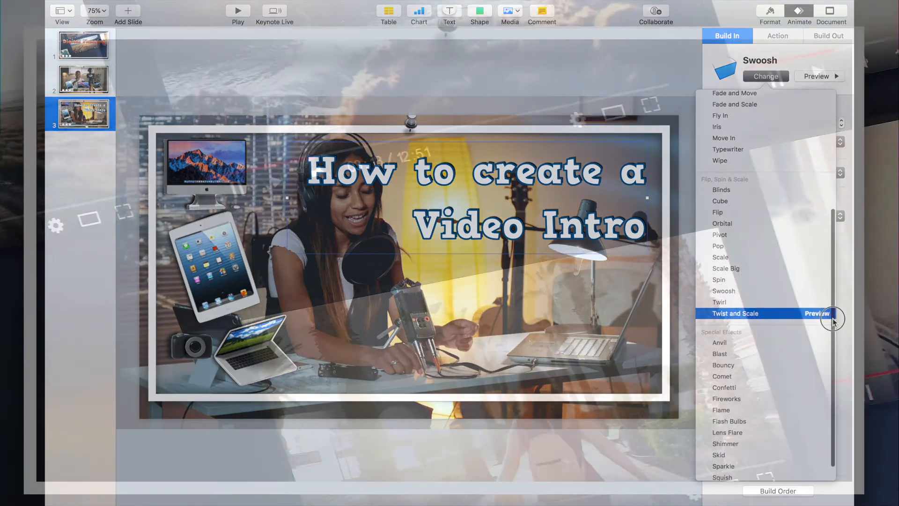